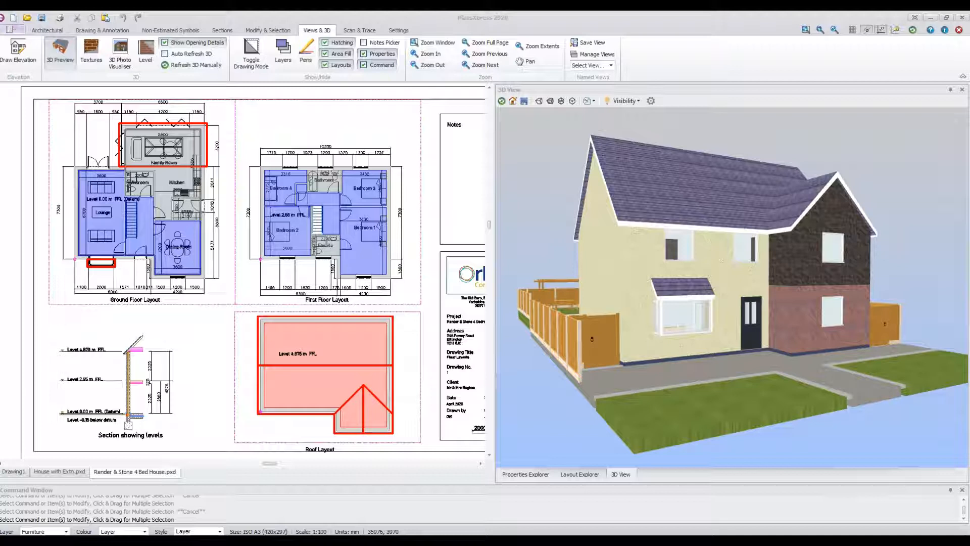
Review the level visibility options of the 3D view and open the house model in 3D PhotoVisualiser.
left_click(625, 101)
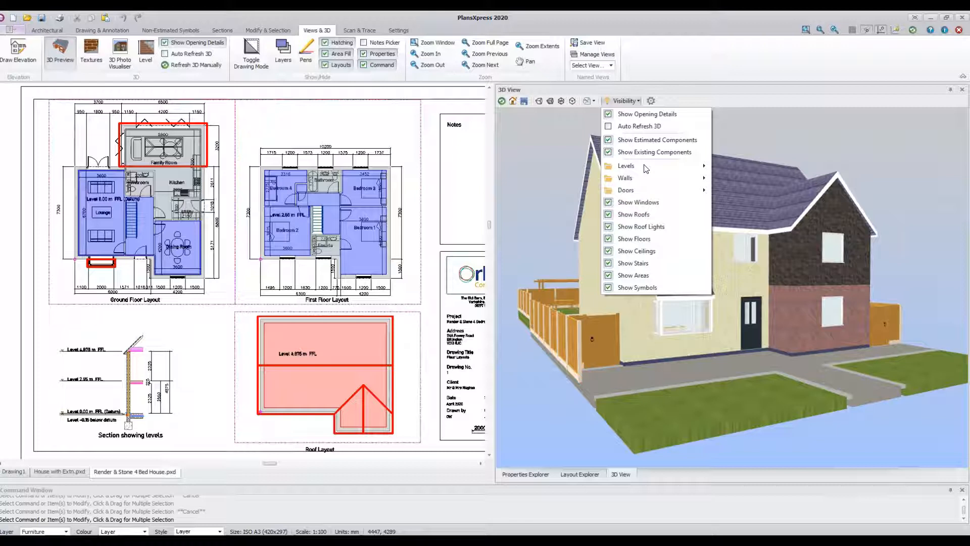
left_click(645, 169)
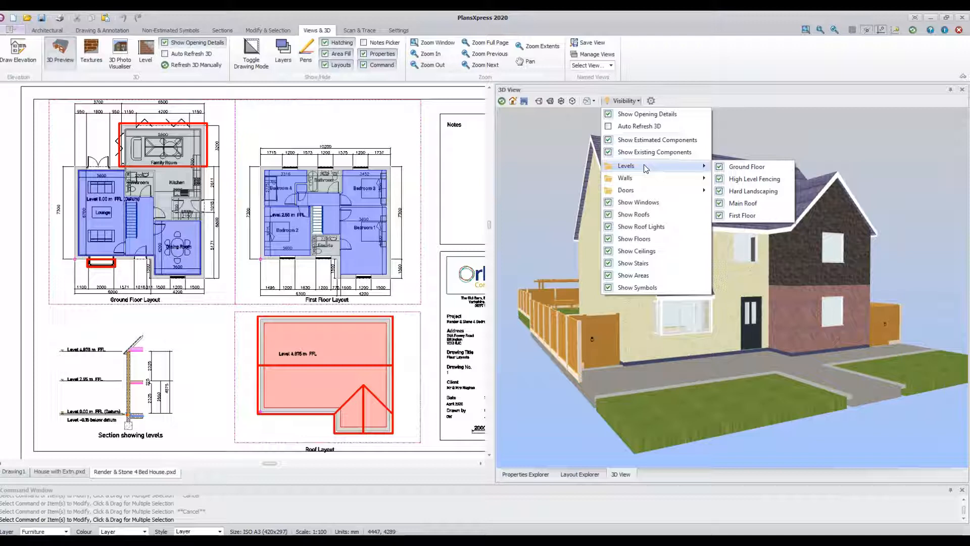
left_click(120, 52)
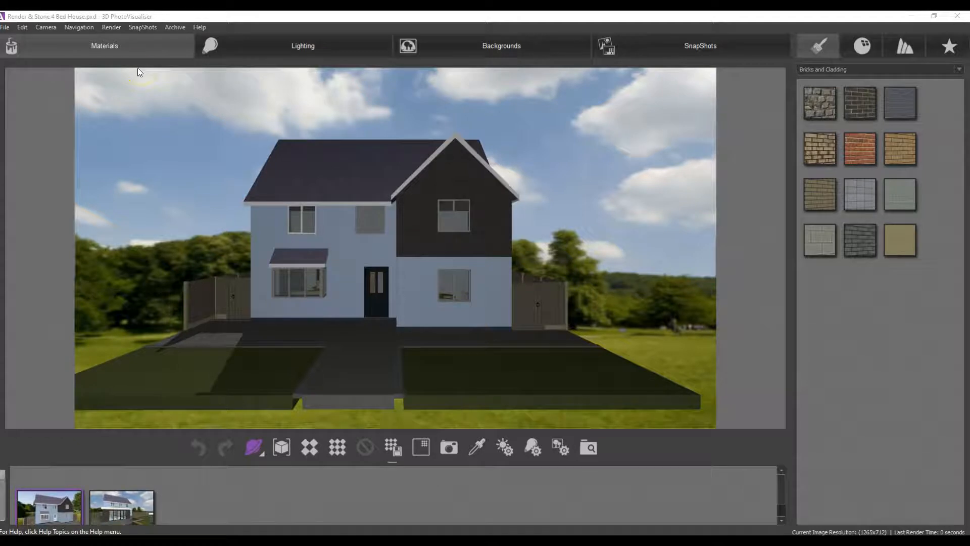
Apply a cream shade from the Colours materials to the ground-floor wall beneath the dark stone front gable.
left_click_drag(367, 278, 396, 290)
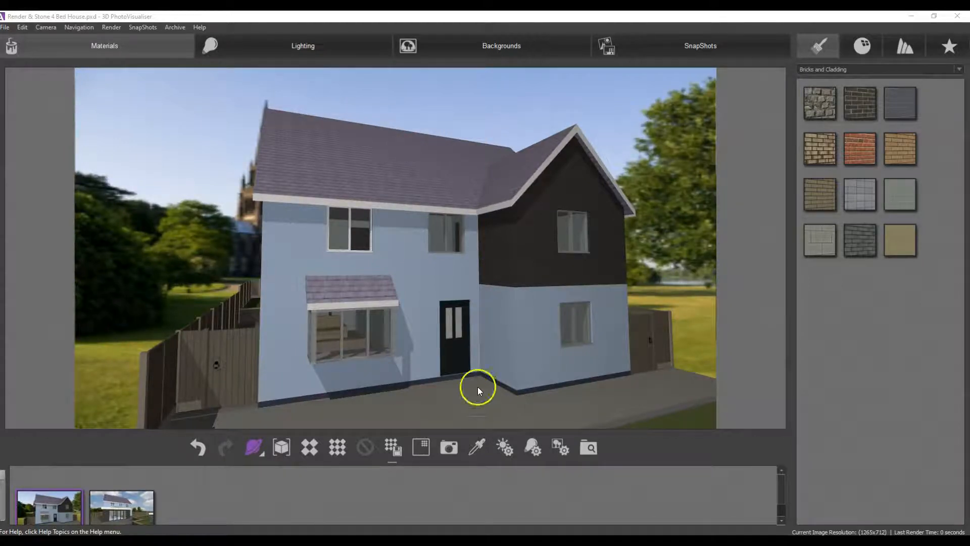
left_click(114, 46)
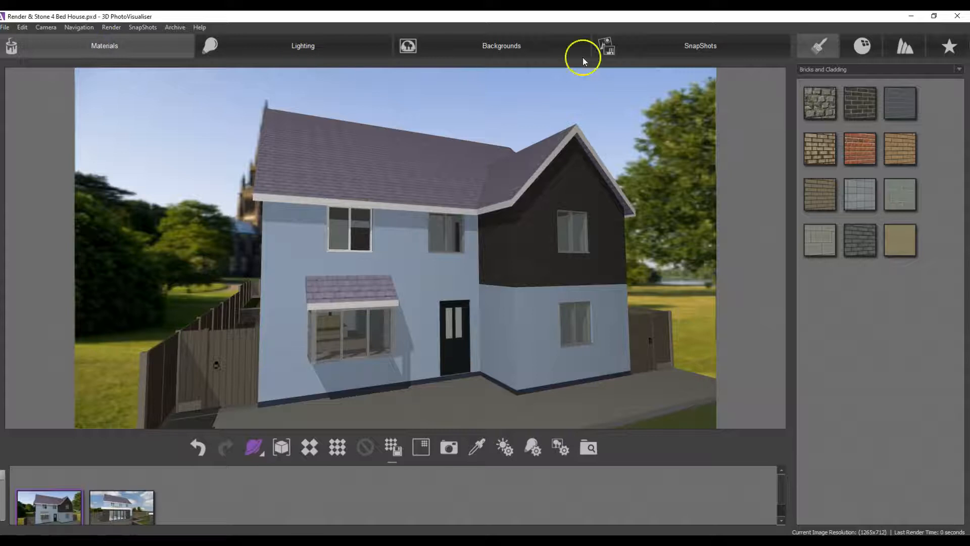
left_click(959, 69)
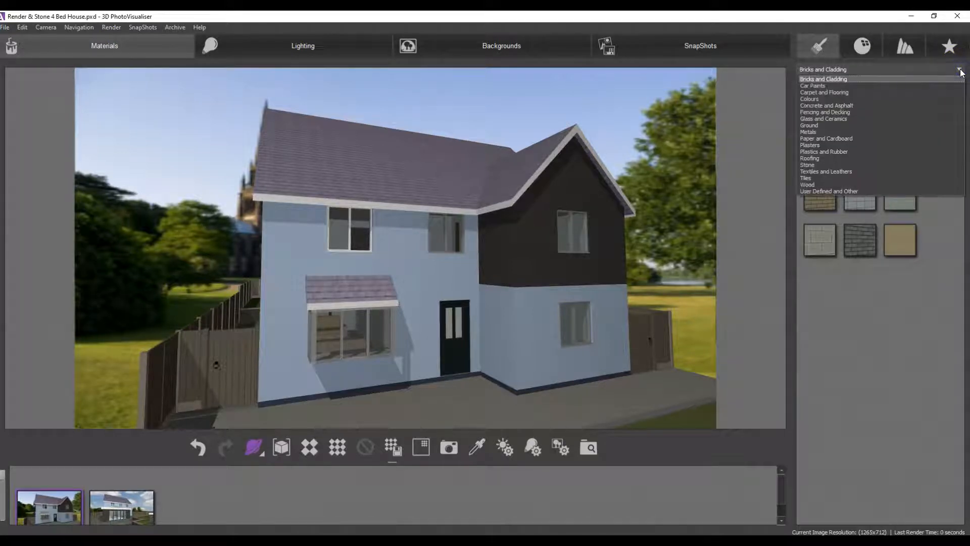
left_click(923, 99)
scroll(925, 104, "down", 10)
scroll(921, 110, "down", 8)
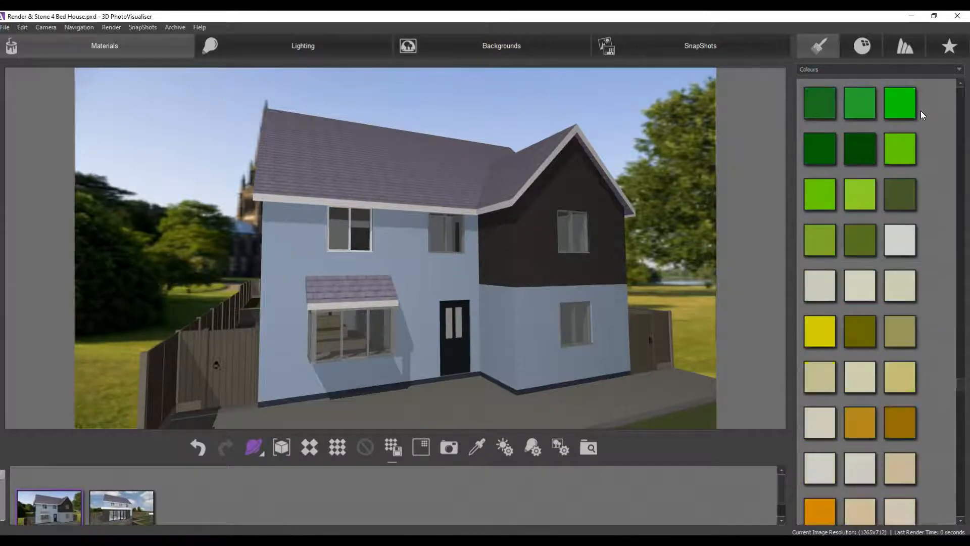
left_click(890, 238)
left_click_drag(890, 238, 542, 304)
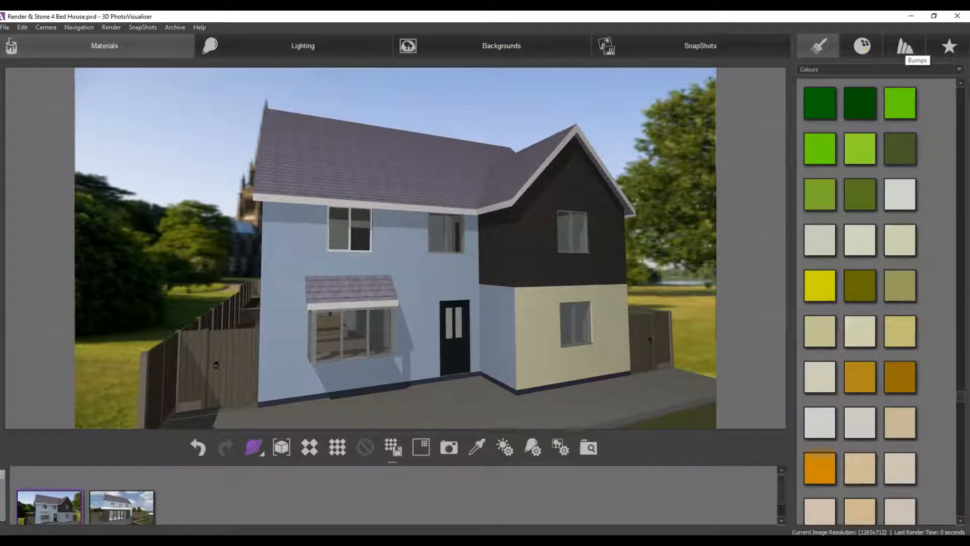
Add the sixth Plasters bump texture to the cream ground-floor wall and render the scene.
left_click(905, 45)
left_click(958, 70)
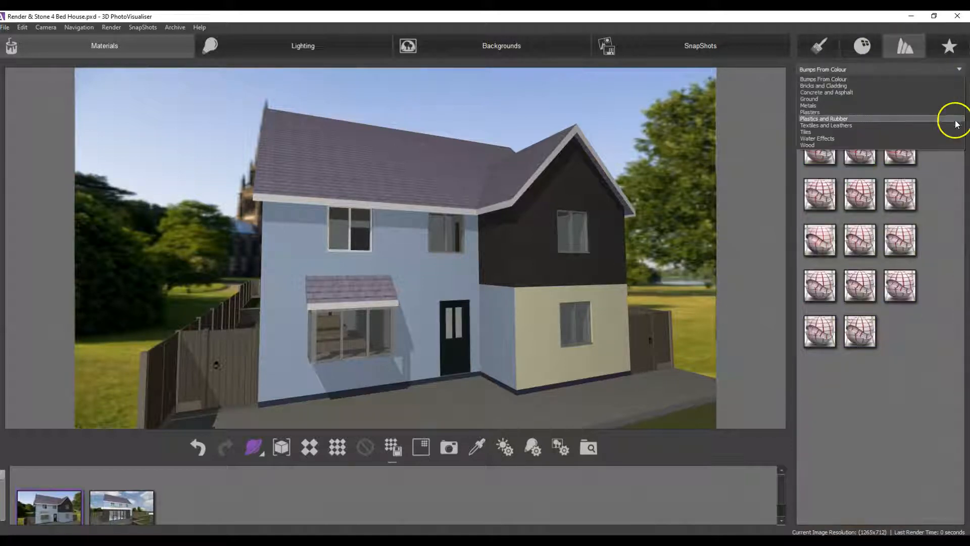
left_click(955, 112)
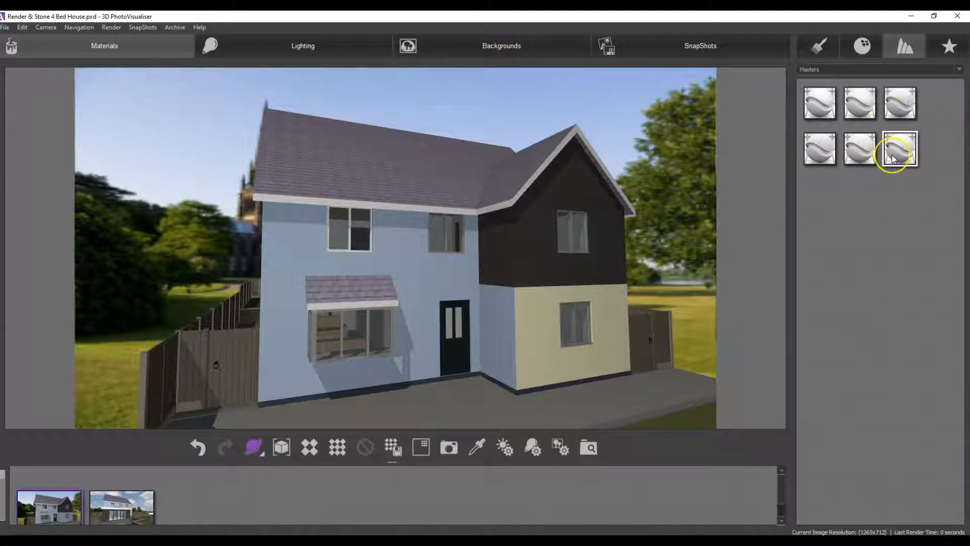
left_click_drag(901, 149, 608, 307)
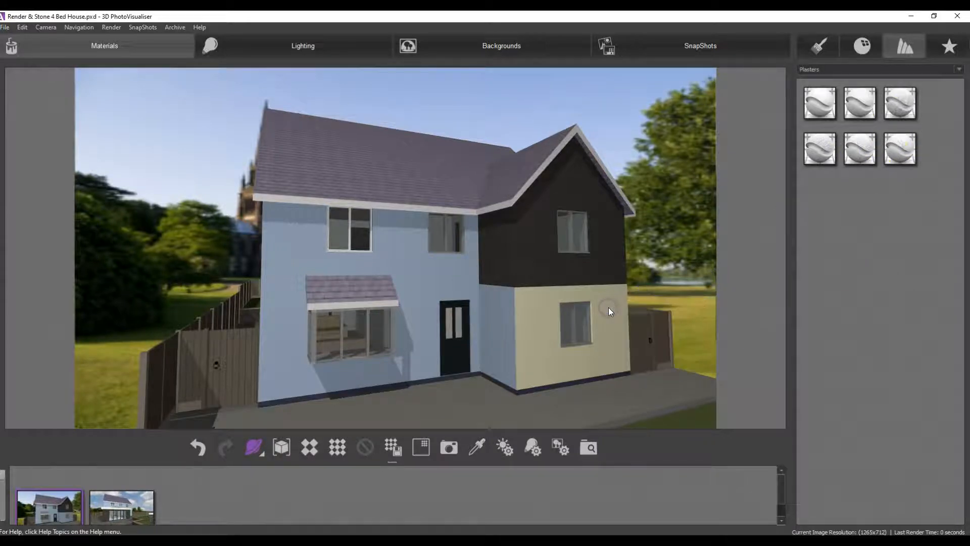
left_click(310, 445)
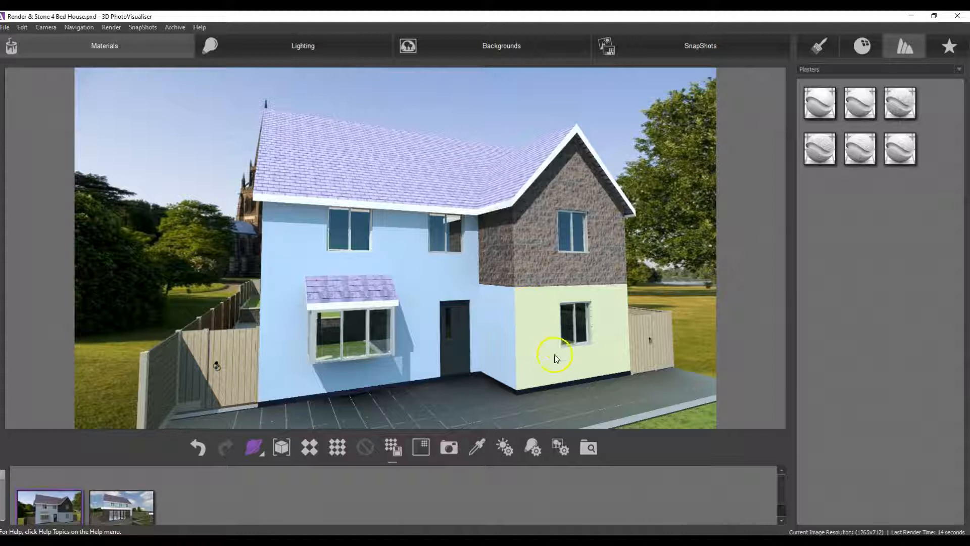
Copy the cream plaster material onto the remaining blue front walls and all sections of the side gable wall.
left_click(477, 446)
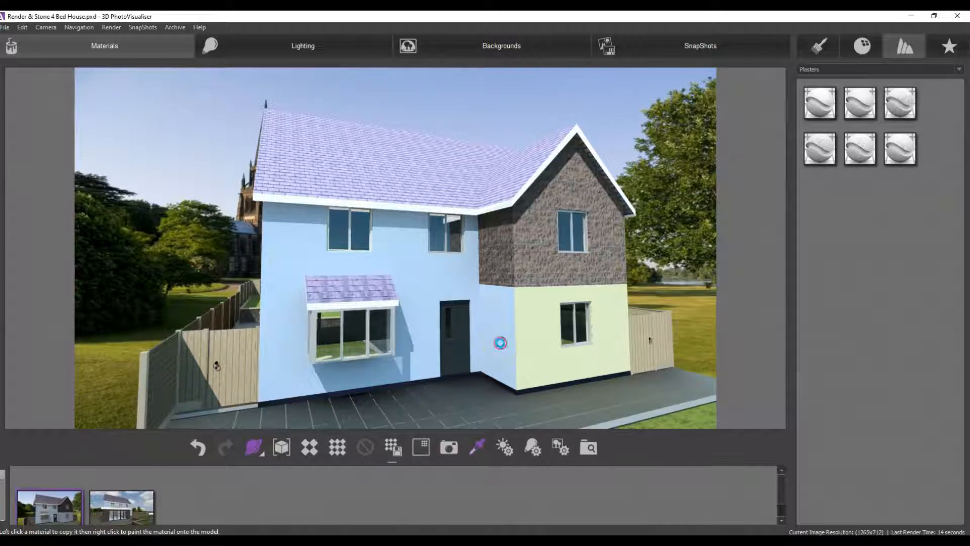
left_click(432, 345)
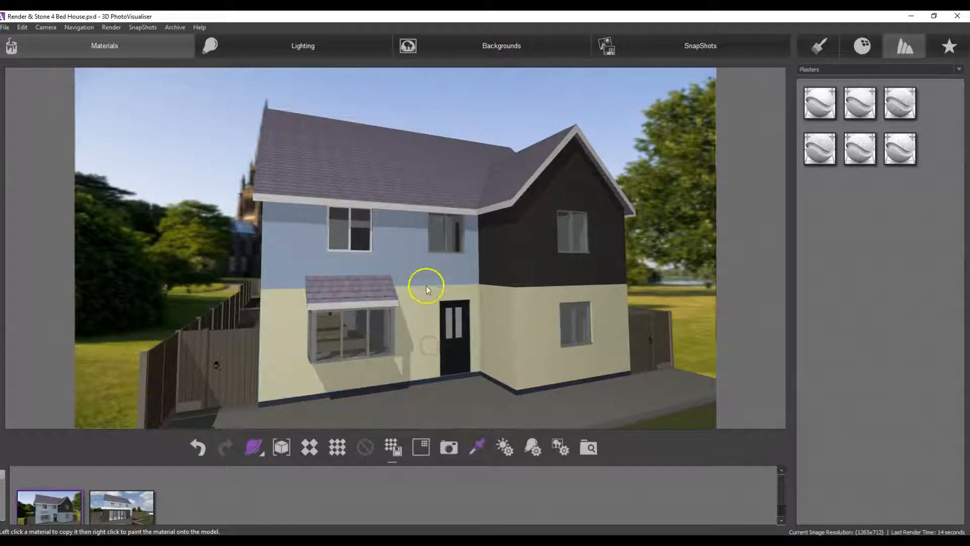
left_click_drag(421, 264, 453, 262)
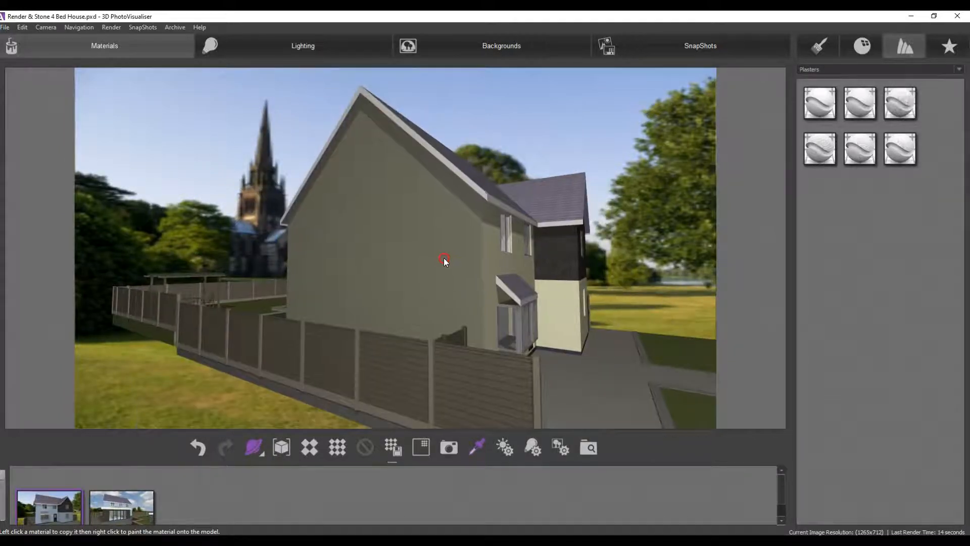
right_click(441, 251)
right_click(414, 299)
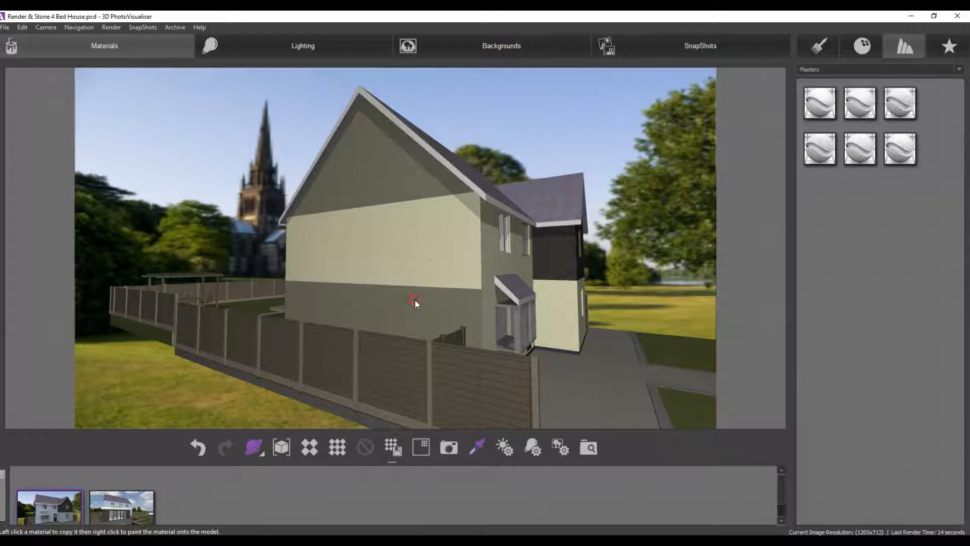
right_click(372, 172)
left_click_drag(372, 172, 430, 255)
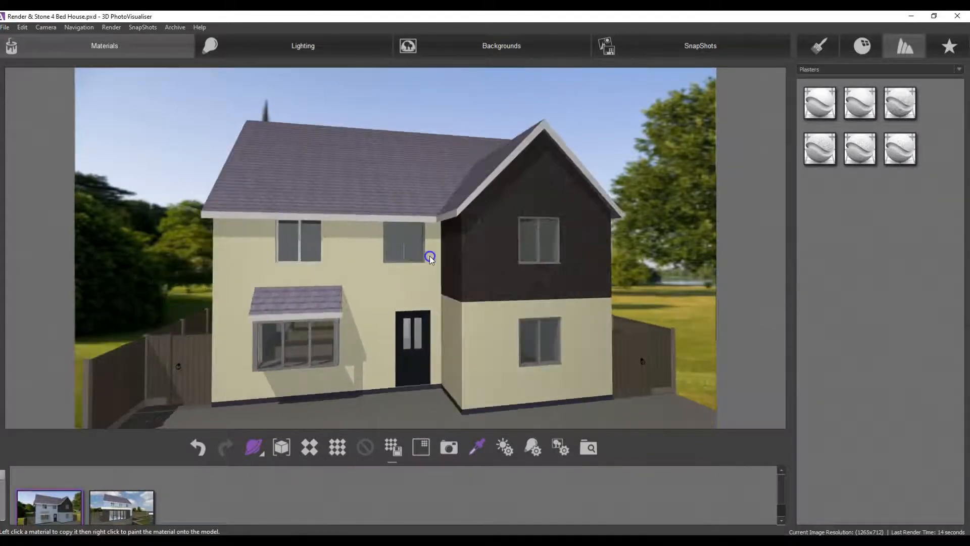
left_click(480, 445)
Try a coral shade from the Colours materials on the front door and replace it with black.
left_click(960, 70)
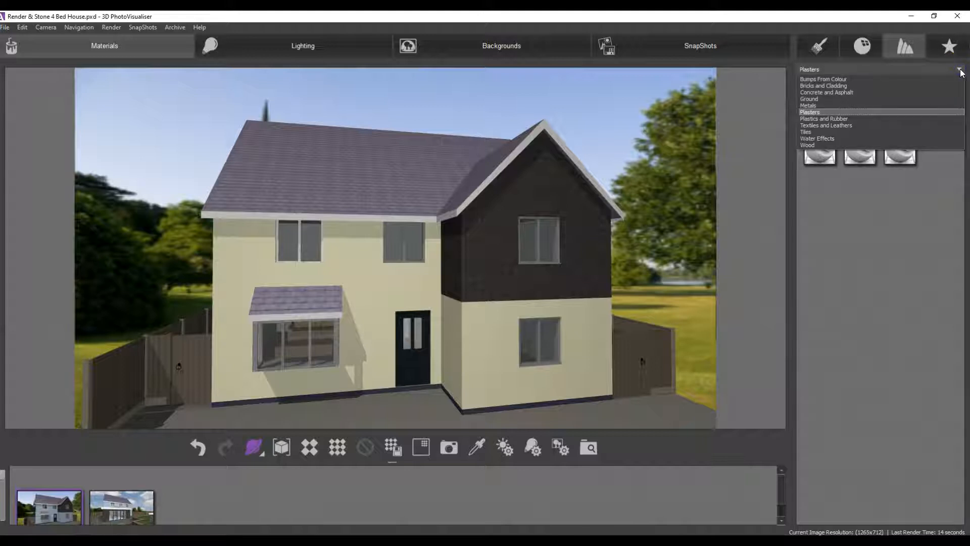
left_click(960, 70)
left_click(821, 47)
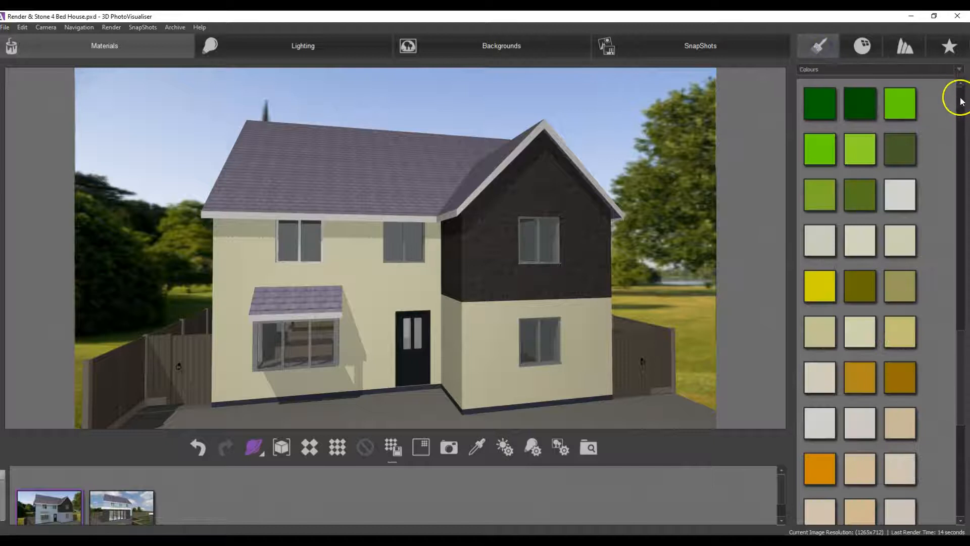
scroll(954, 121, "down", 5)
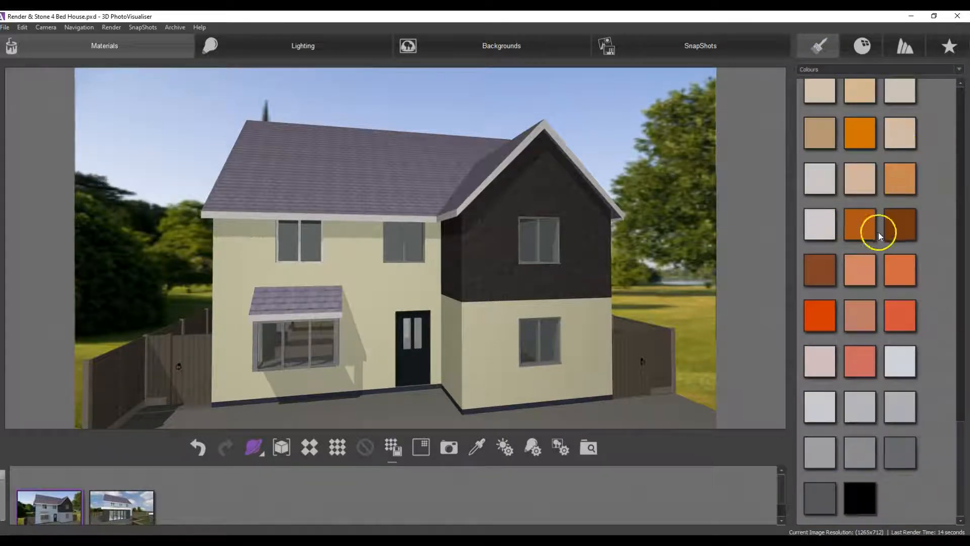
mouse_move(865, 309)
left_mouse_down()
mouse_move(521, 355)
mouse_move(425, 341)
mouse_move(426, 368)
left_mouse_up()
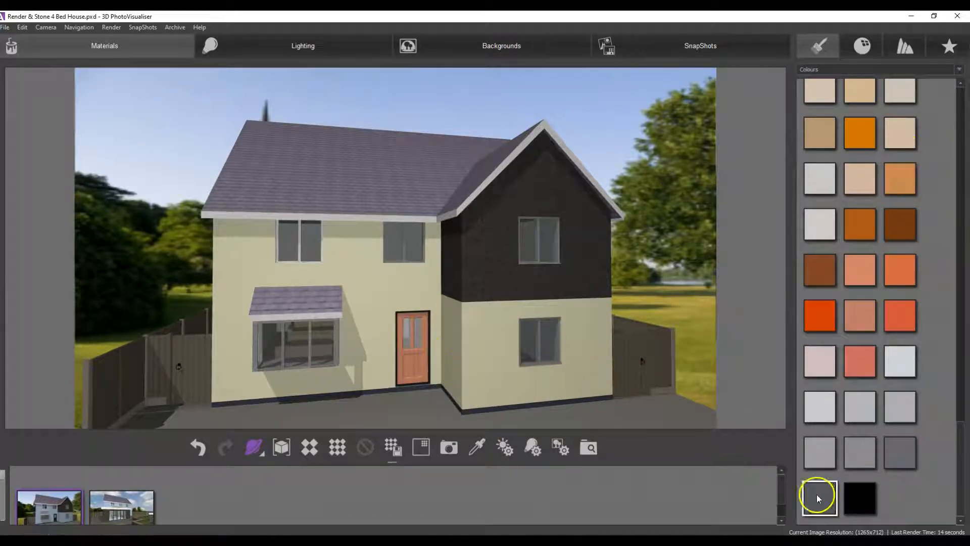
left_click_drag(853, 496, 465, 366)
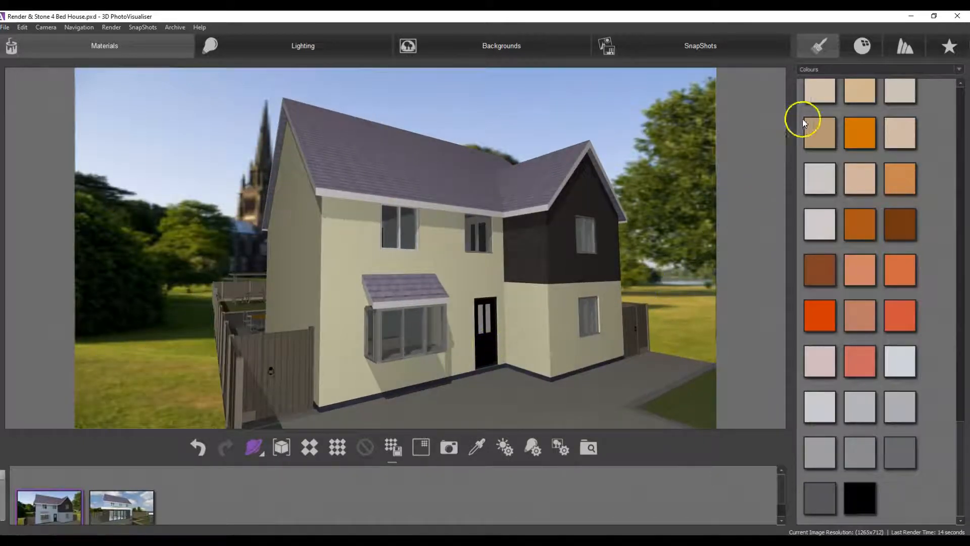
Apply a finish from the Glossy Finishes category to the black front door.
left_click(862, 50)
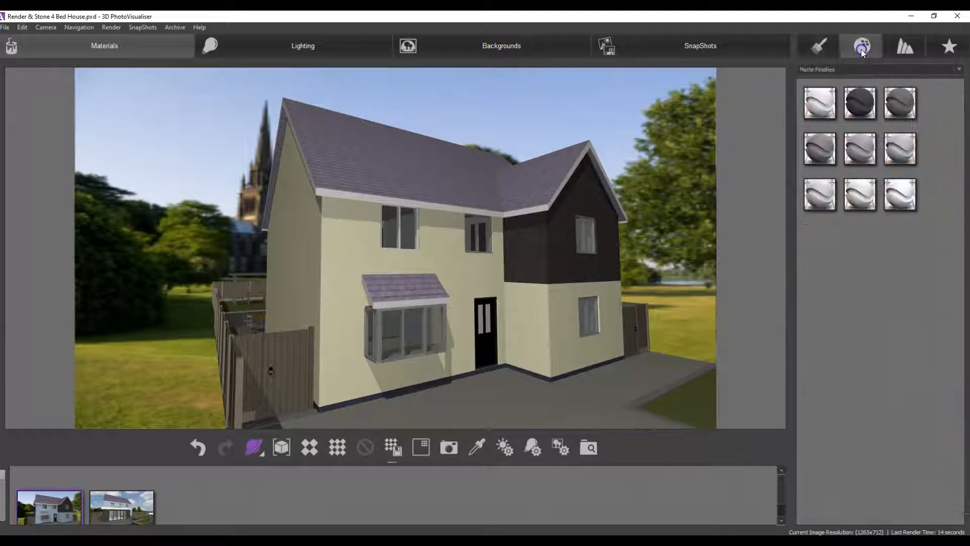
left_click(960, 69)
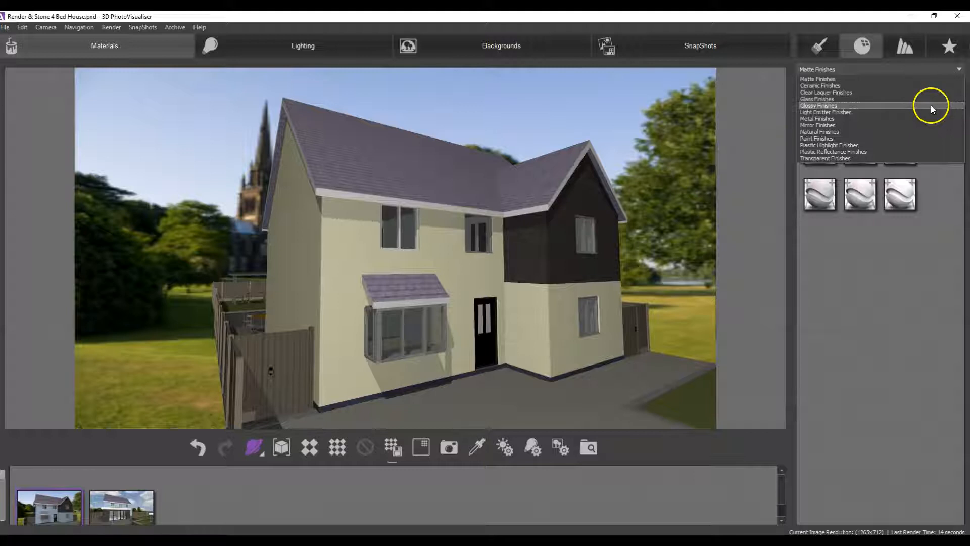
left_click(931, 106)
left_click_drag(908, 105, 488, 350)
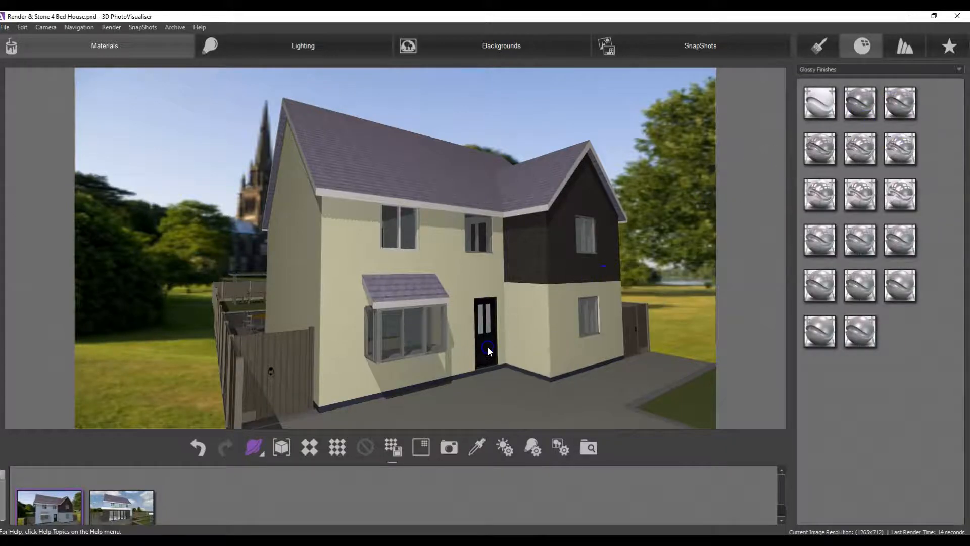
Render the scene and take a snapshot of the rendered view.
left_click(308, 449)
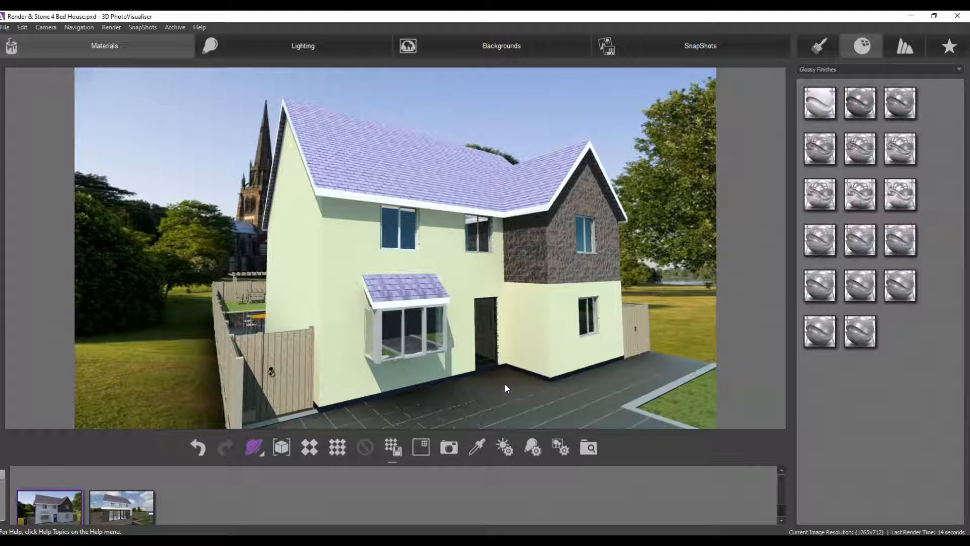
left_click(453, 452)
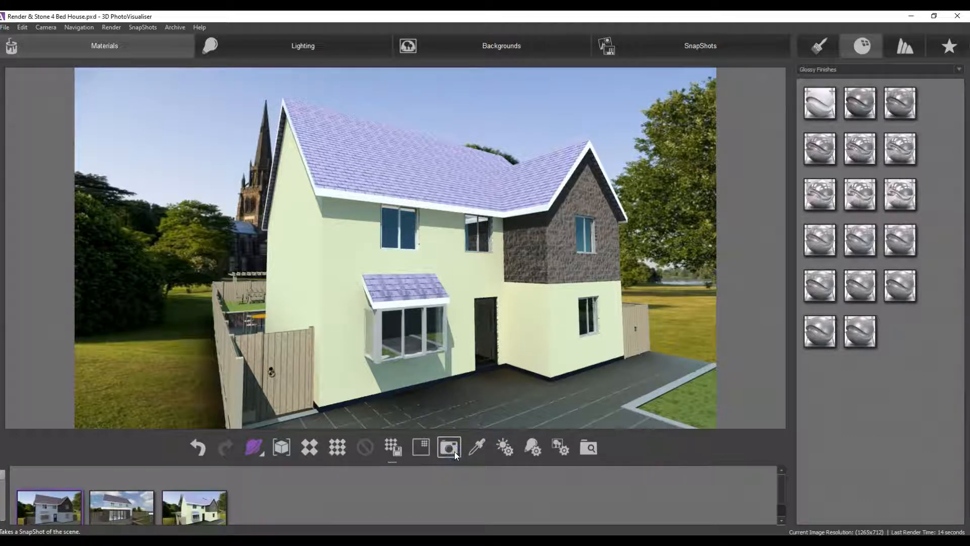
left_click(518, 417)
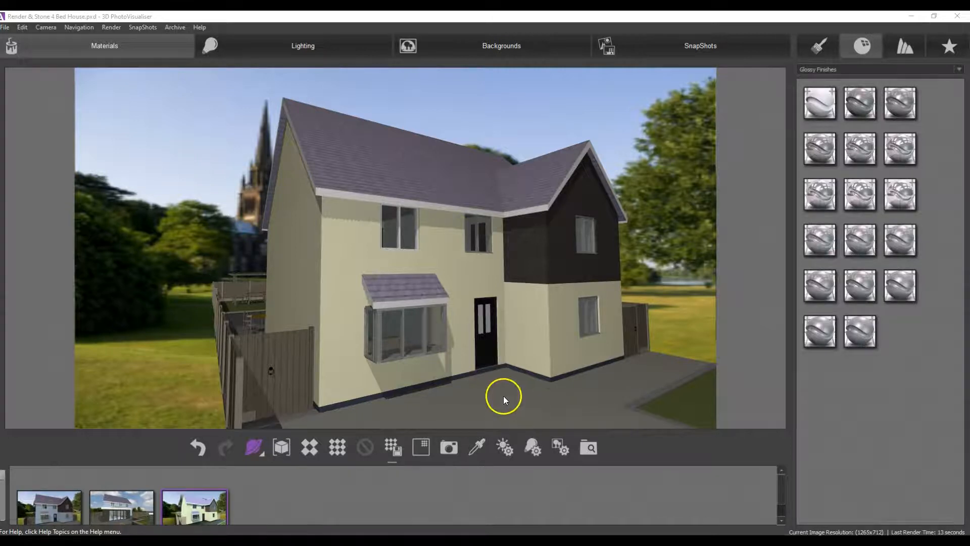
Save the front door's material to the Favourite Textures archive under the name Black Glossy Paint.
right_click(486, 350)
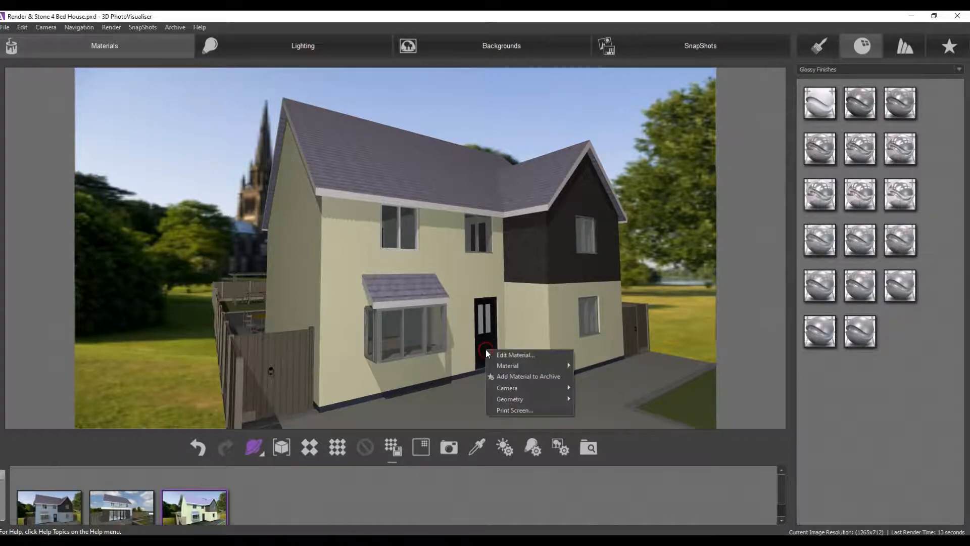
left_click(496, 377)
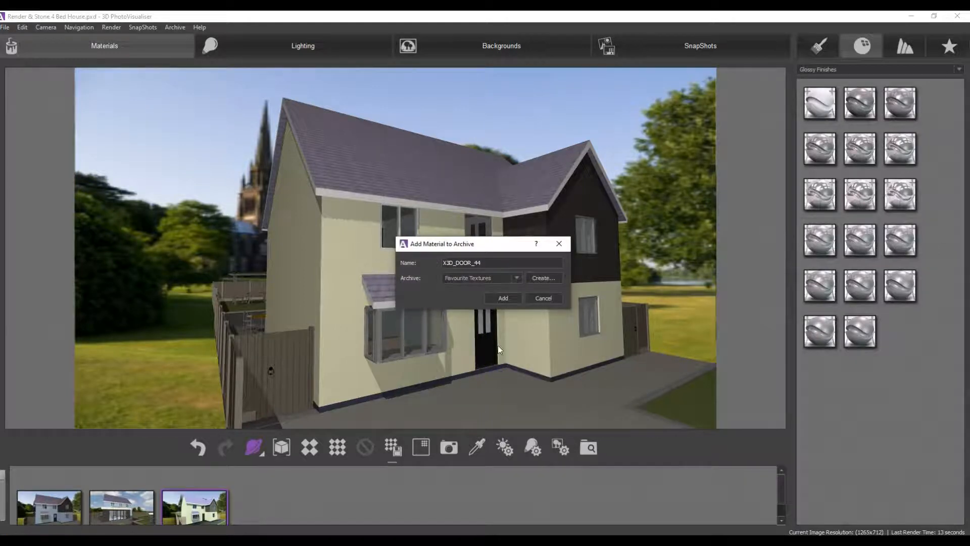
left_click_drag(486, 262, 433, 261)
type("Black Glossy Paint")
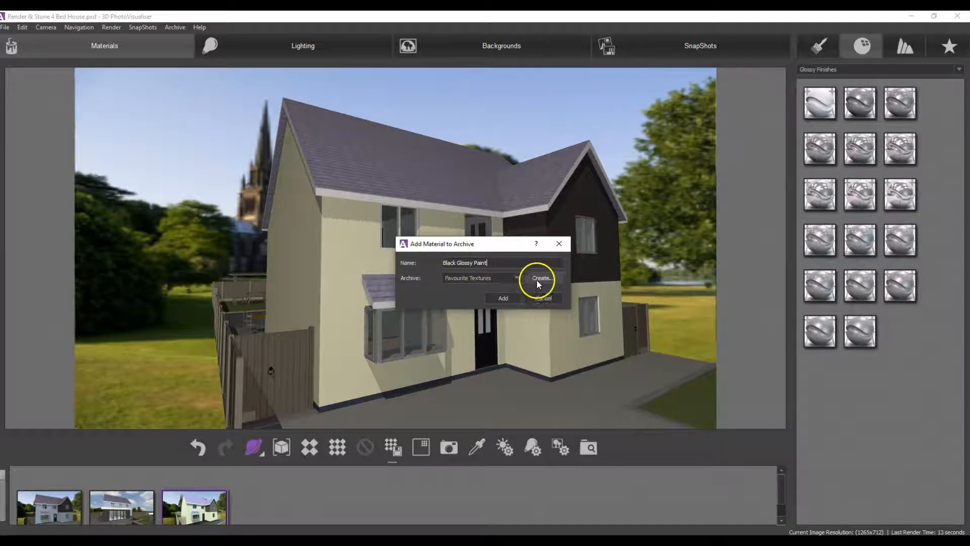
left_click(511, 298)
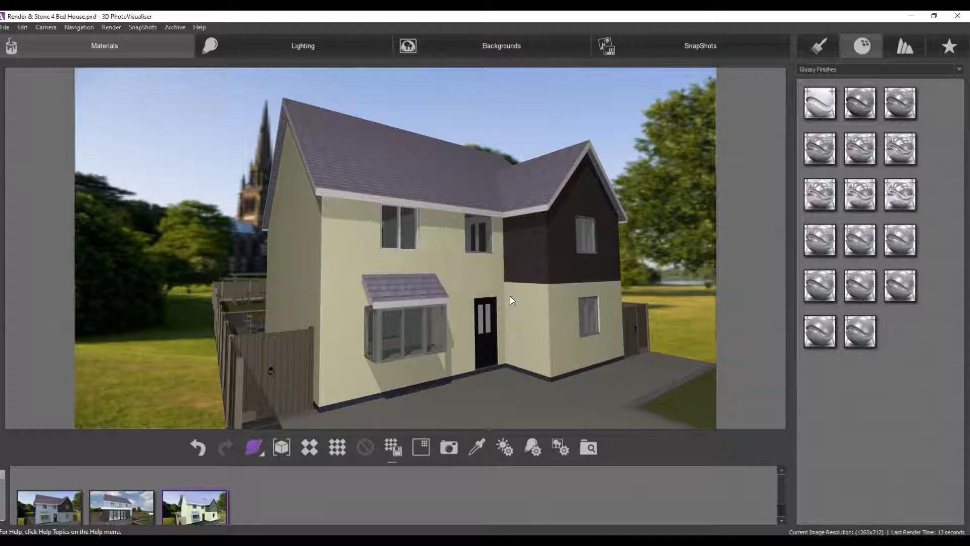
Save the cream exterior wall's material to the Favourite Textures archive under the name Cream Render.
right_click(534, 312)
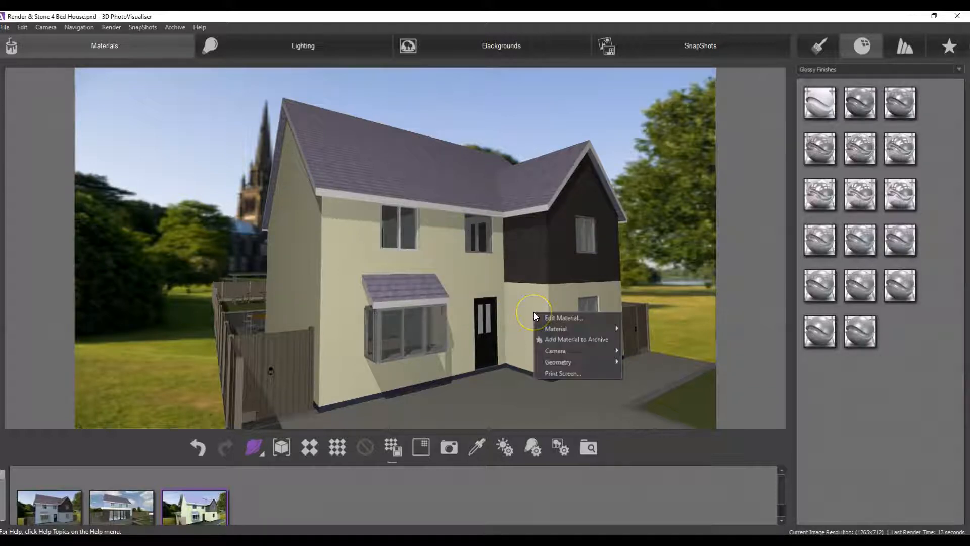
left_click(553, 339)
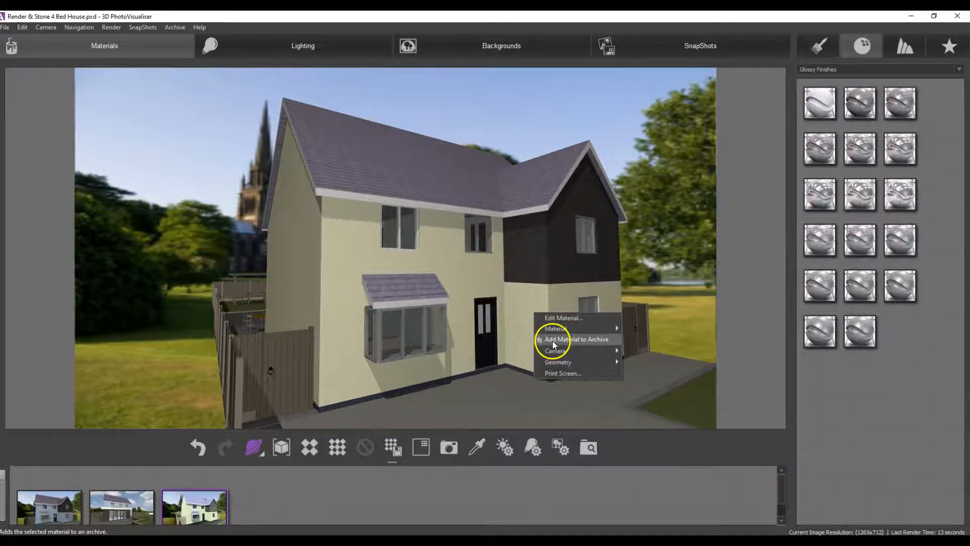
left_click(525, 264)
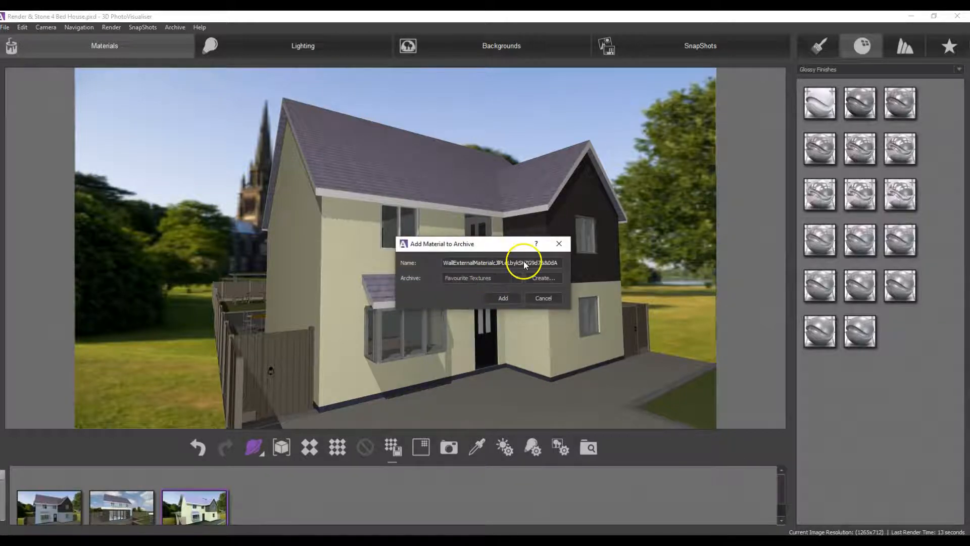
left_click_drag(443, 263, 593, 265)
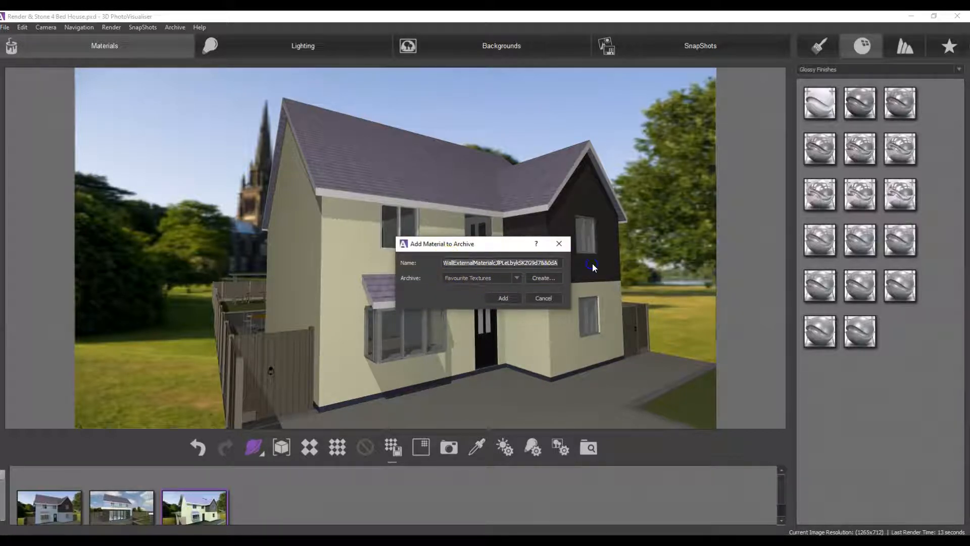
type("Creamr")
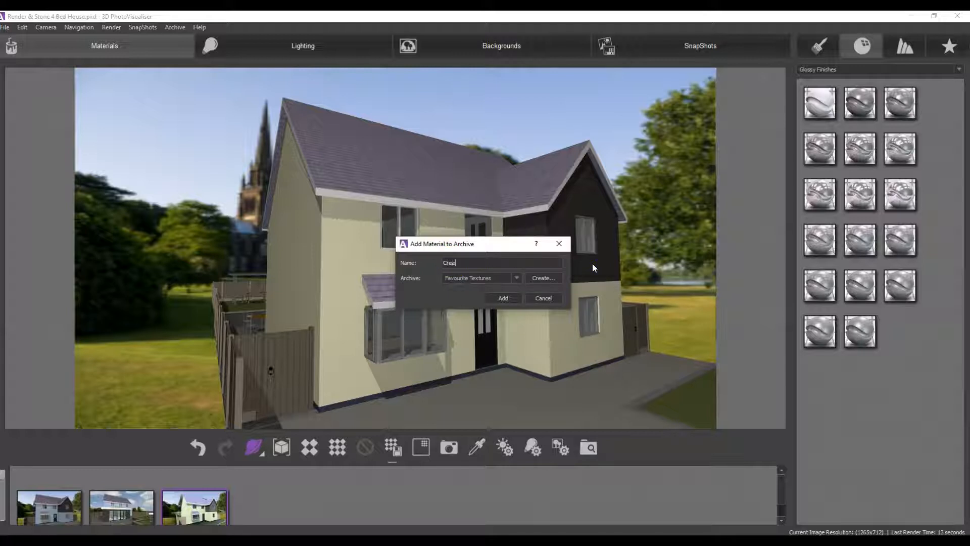
left_click(469, 264)
key("BackSpace")
type("Render")
left_click(502, 297)
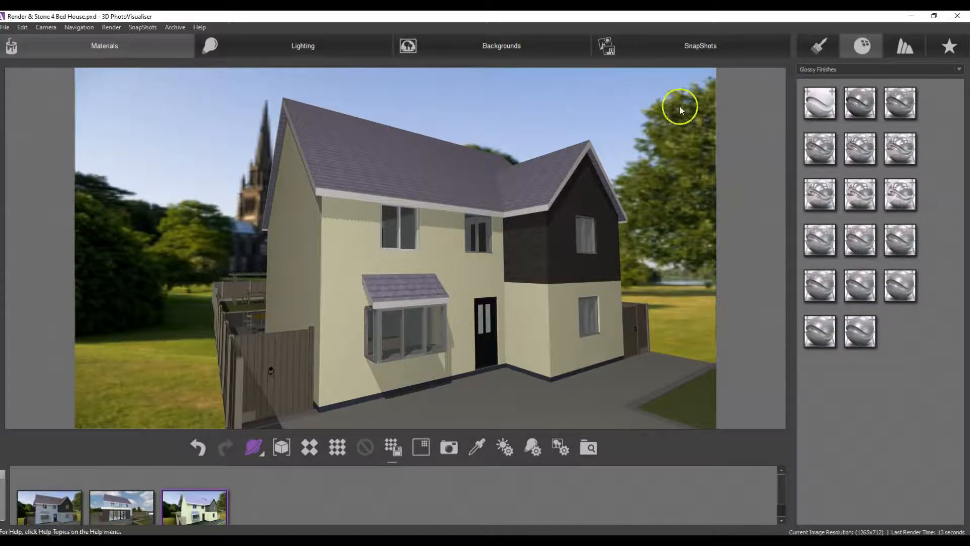
Apply the light blue favourite texture to the cream front walls, copying it onto the wall around the bay window and front door.
left_click(949, 46)
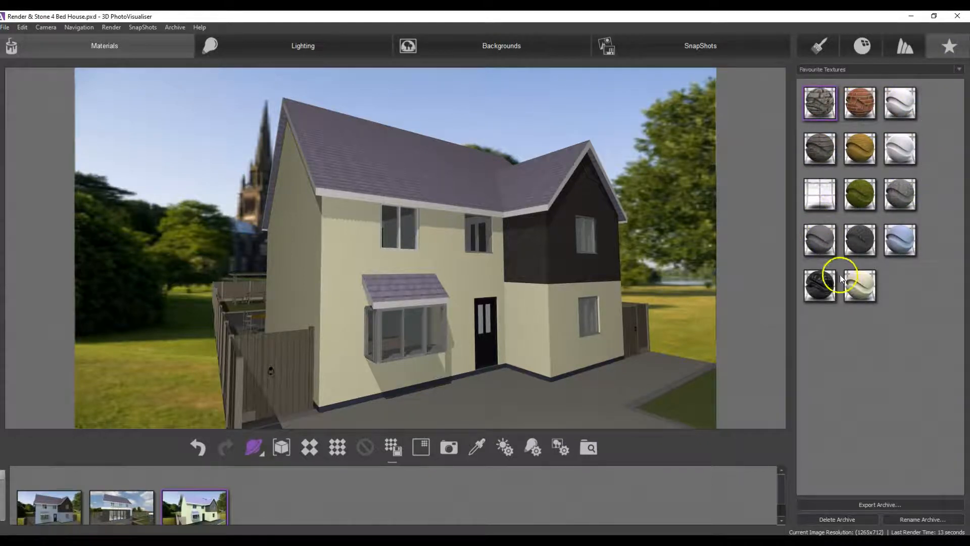
left_click_drag(915, 246, 518, 306)
left_click_drag(900, 241, 478, 266)
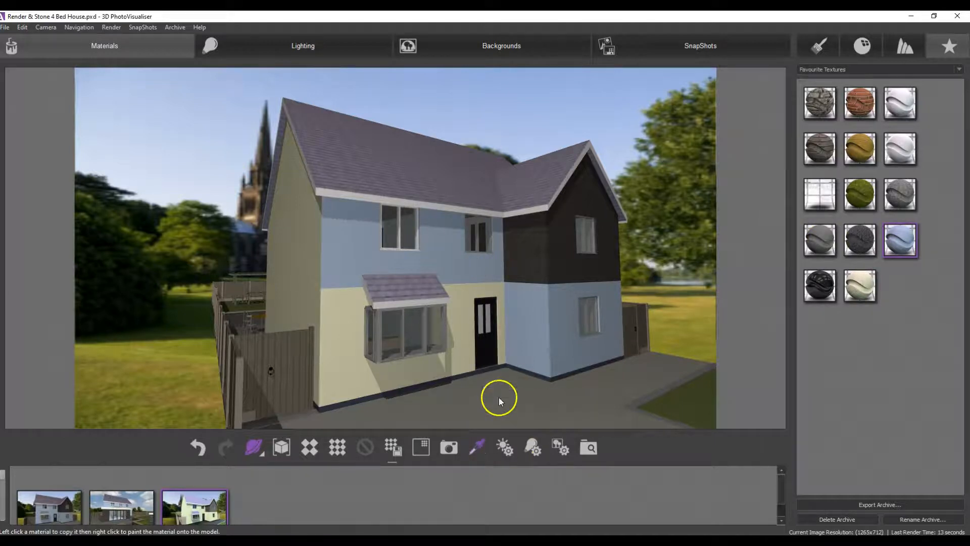
left_click_drag(522, 360, 520, 341)
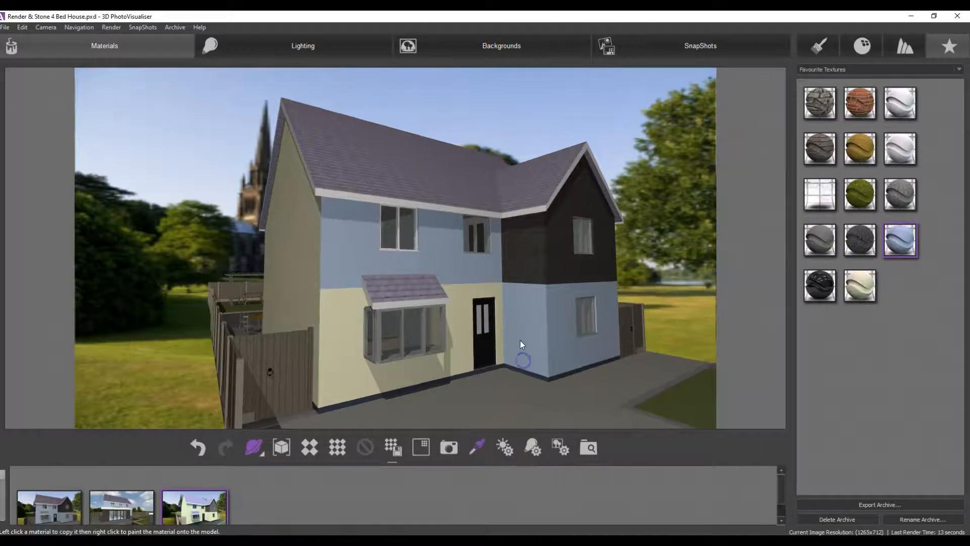
right_click(460, 349)
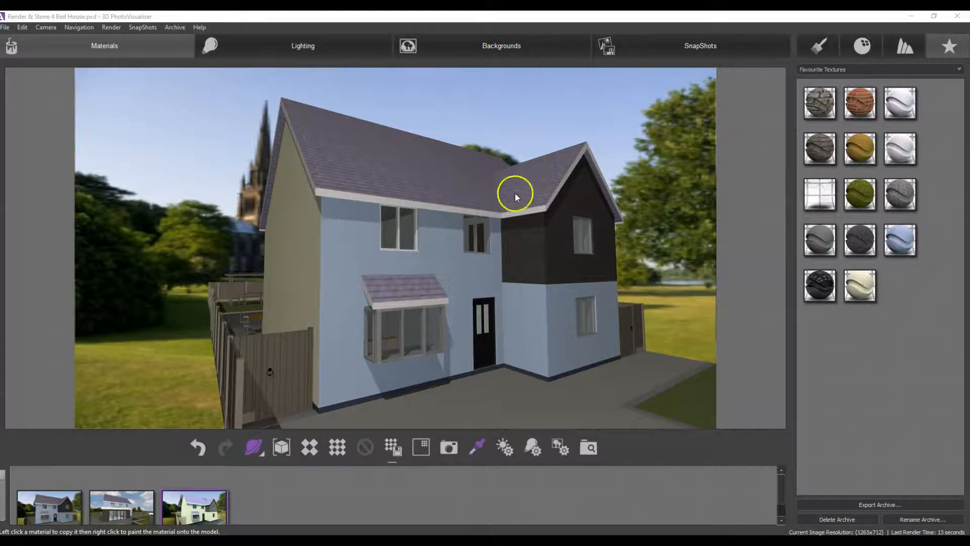
Replace the background with a User Defined custom image, using WP_20150720_009.jpg from the PlansXpress 2020 and PhotVisualiser Video folder.
left_click(498, 47)
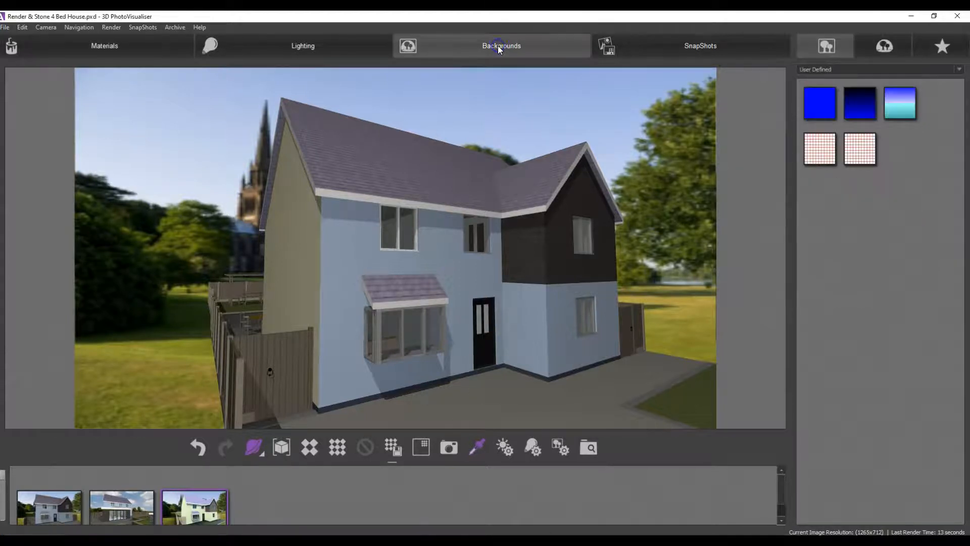
left_click(959, 70)
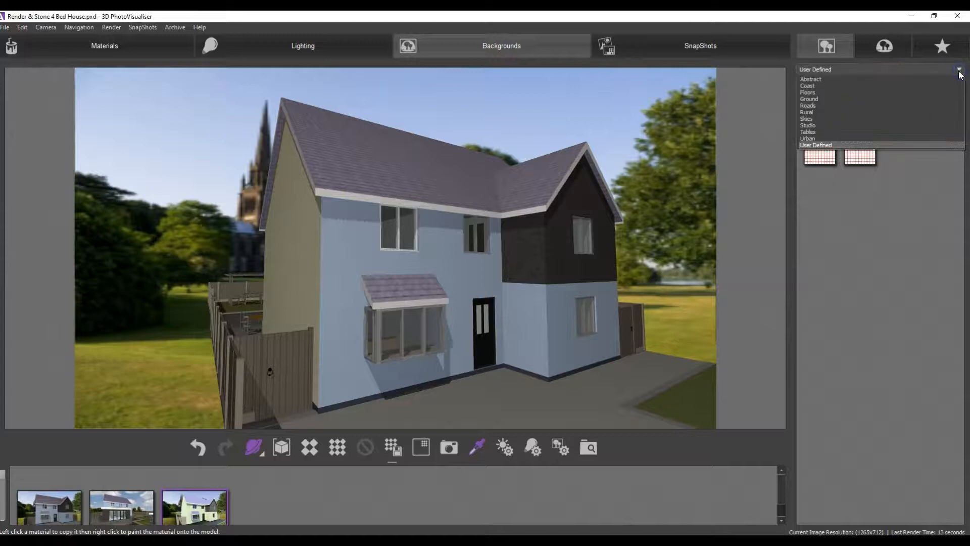
left_click(915, 145)
left_click(821, 155)
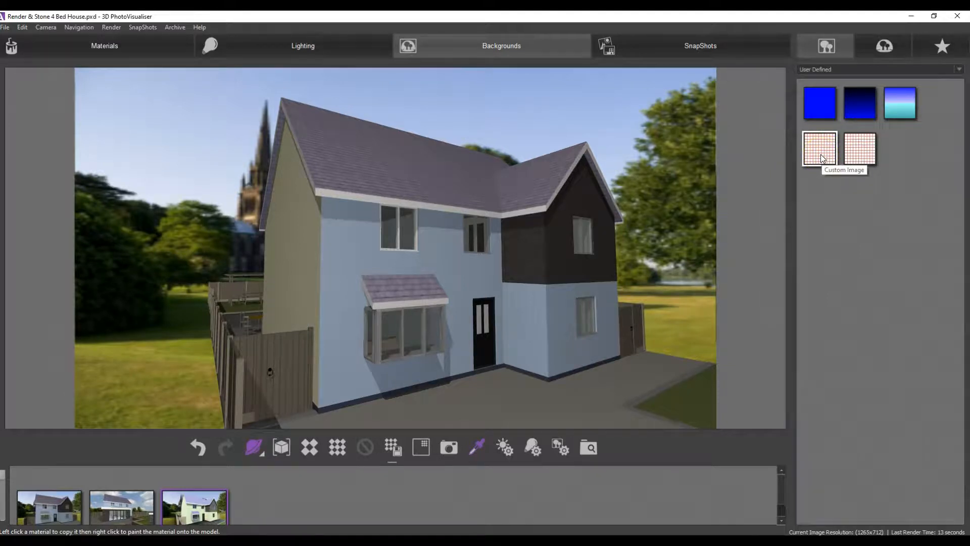
left_click(868, 159)
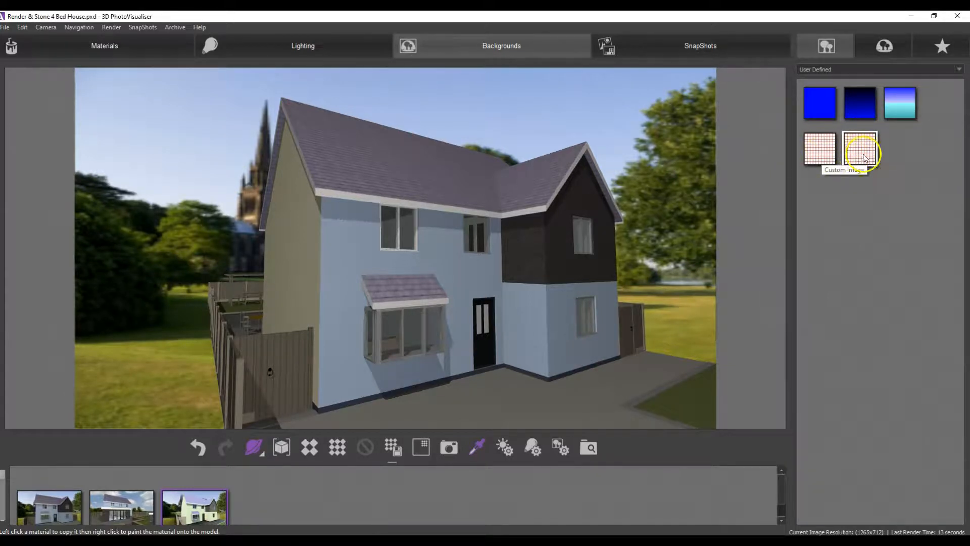
left_click(822, 161)
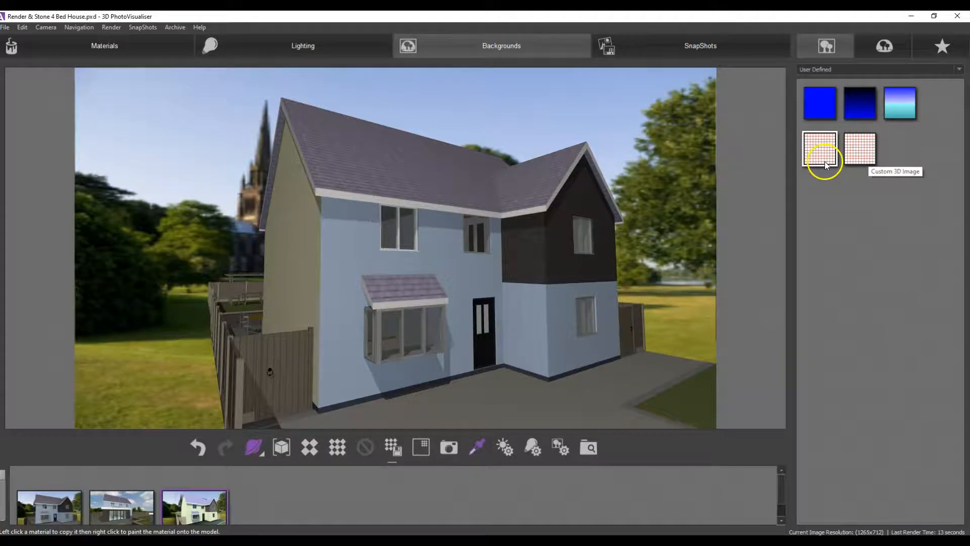
left_click_drag(821, 156, 661, 195)
left_click(555, 241)
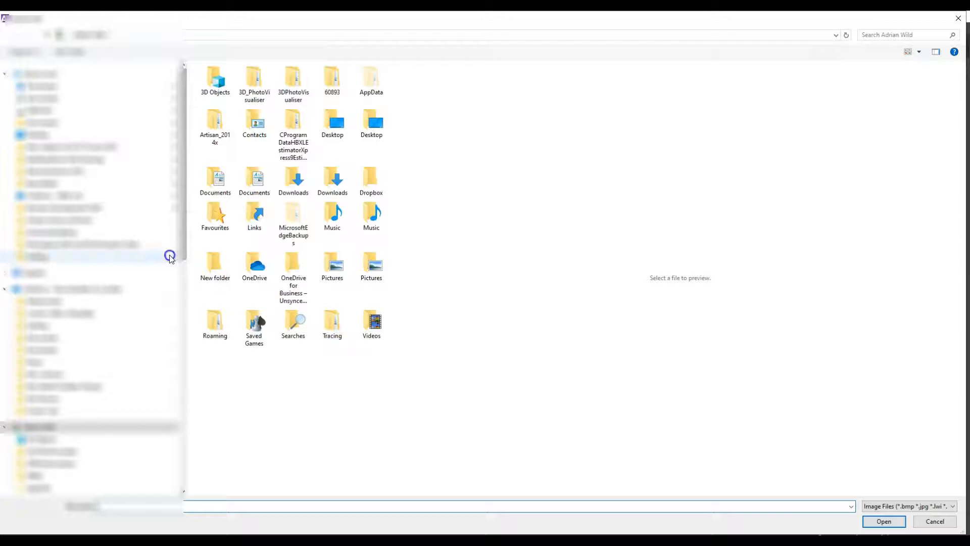
left_click(141, 247)
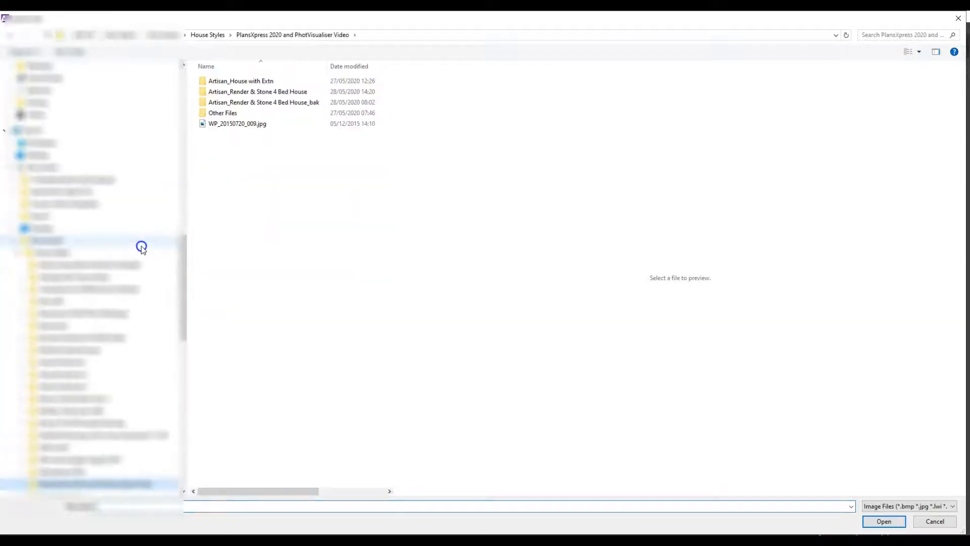
left_click(242, 124)
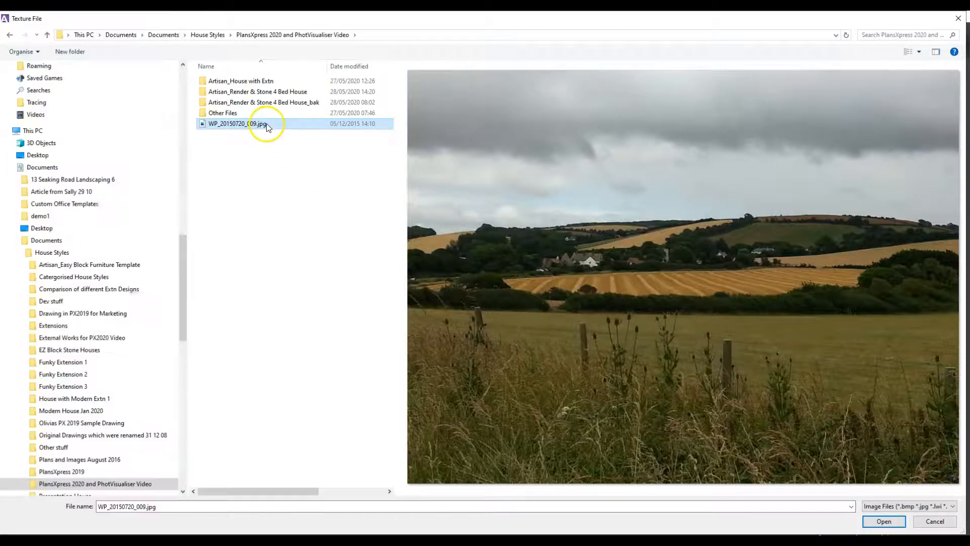
left_click(892, 526)
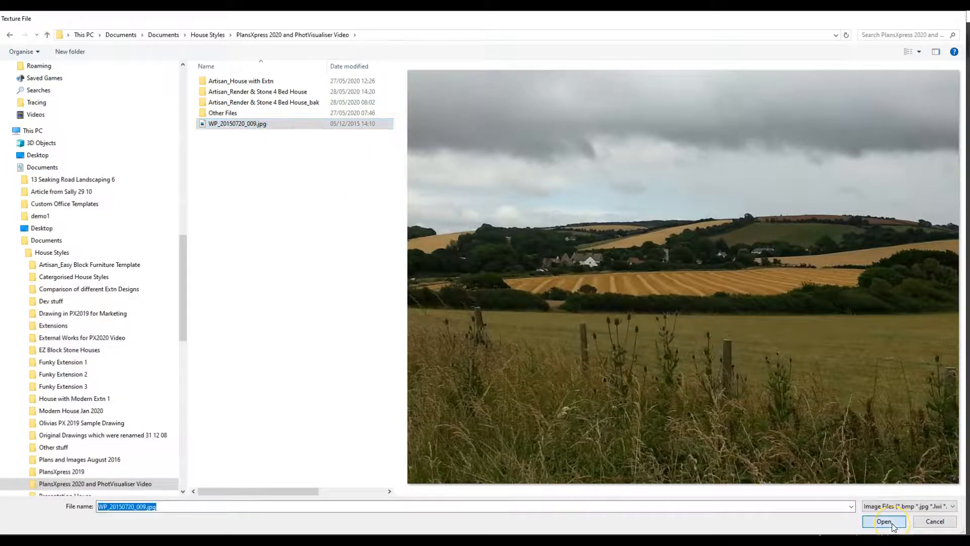
left_click(526, 316)
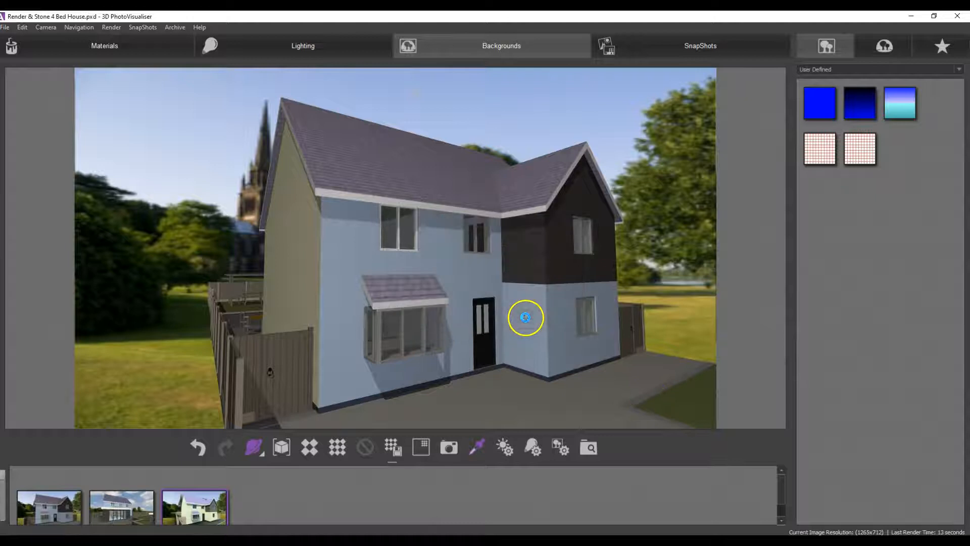
Take a snapshot of the blue house seen from the front against the countryside background.
left_click_drag(496, 350, 475, 355)
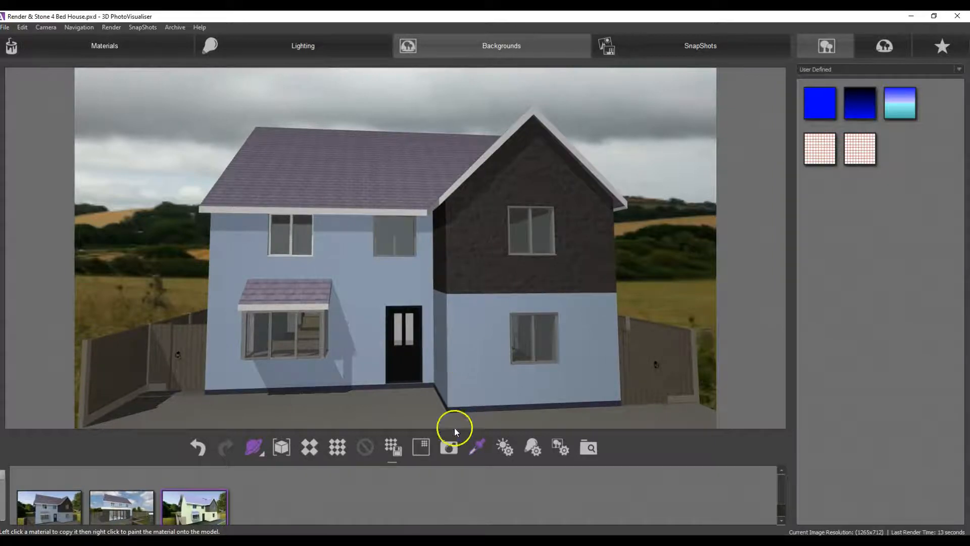
left_click(454, 445)
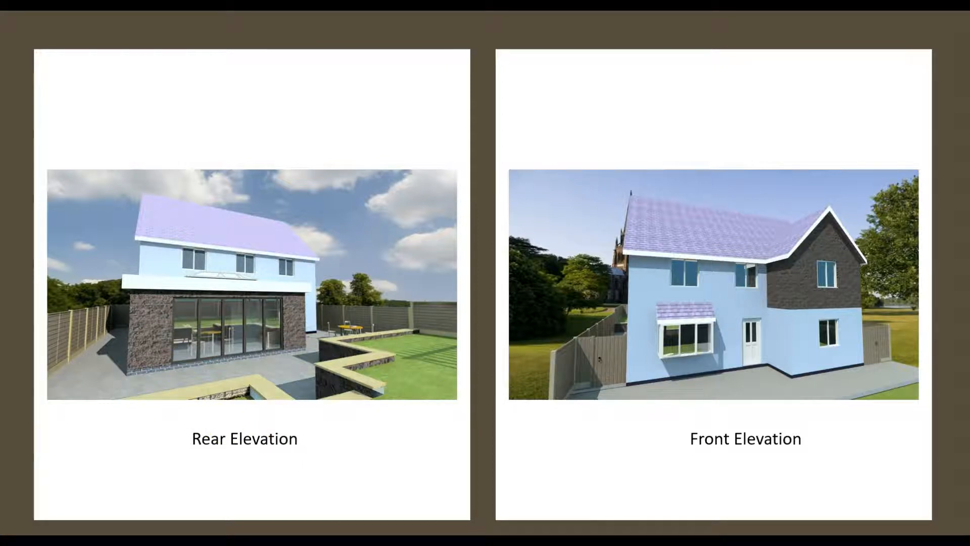
Switch to PlansXpress 2020, turn off Show External Walls for the 3D view and refresh the model.
left_click(483, 459)
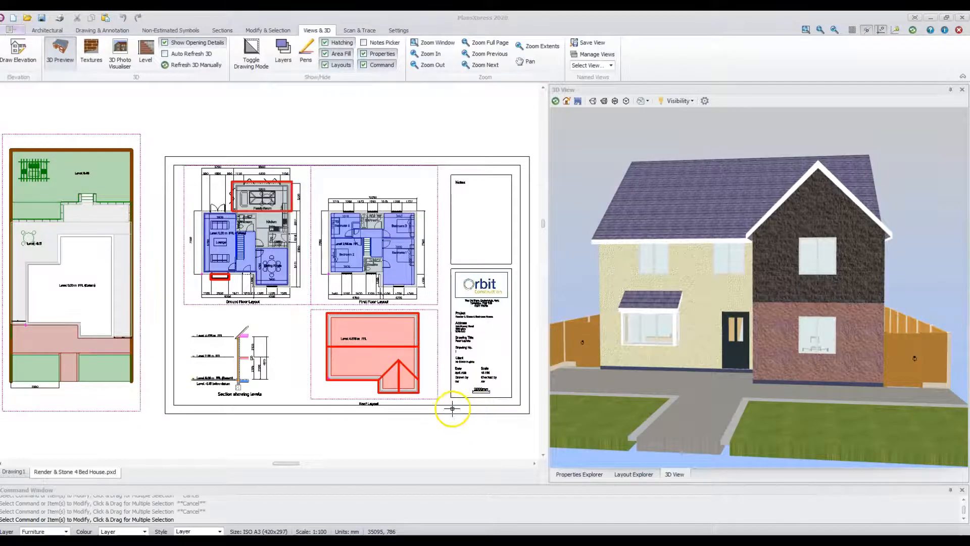
left_click(693, 101)
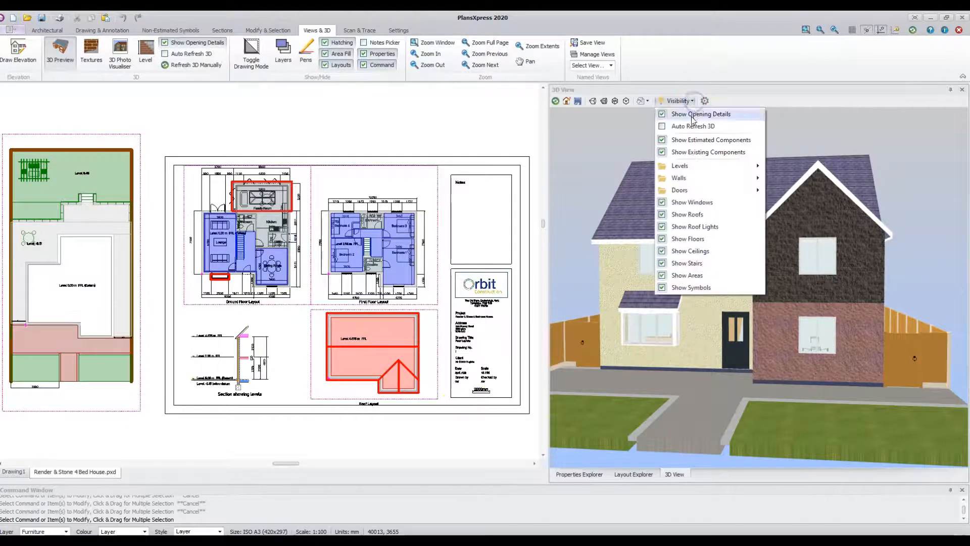
mouse_move(686, 181)
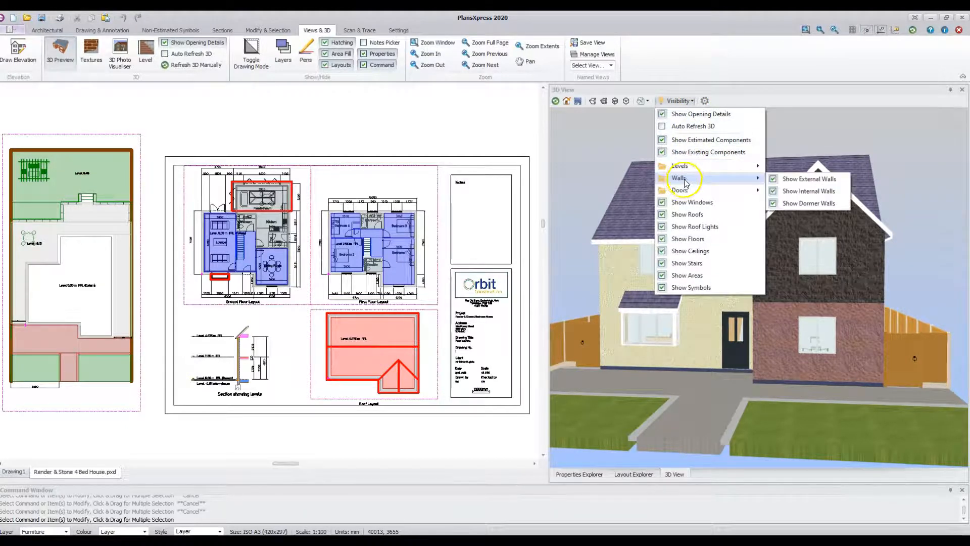
left_click(780, 180)
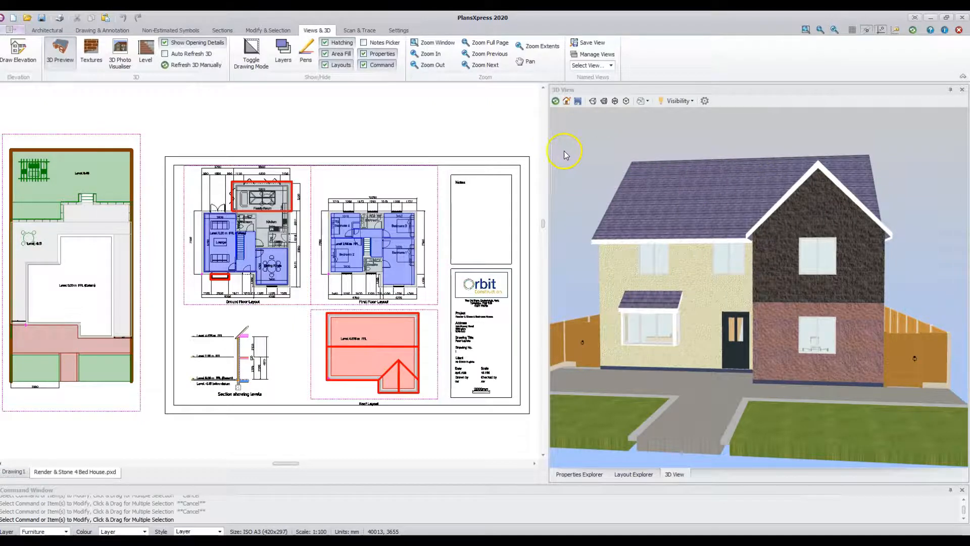
left_click(555, 101)
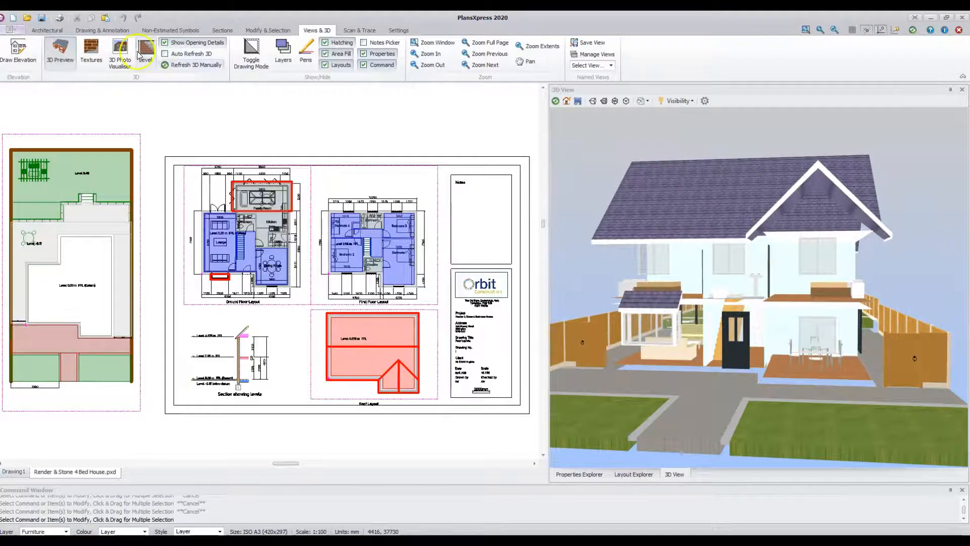
Open the model without external walls in 3D PhotoVisualiser and apply the plain white Abstract background.
left_click(120, 48)
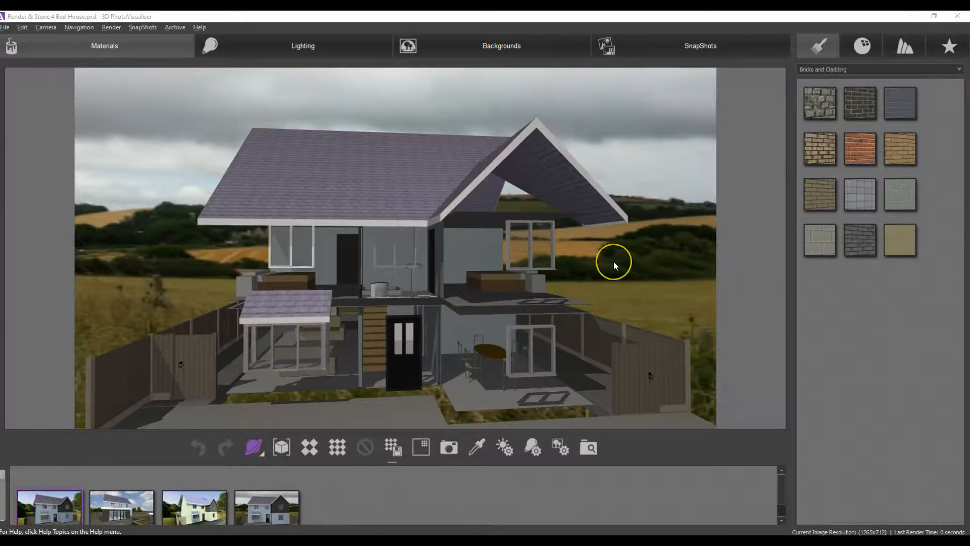
left_click(497, 46)
left_click_drag(820, 103, 622, 108)
Render an angled front view of the open house at preview quality and take a snapshot of it.
left_click_drag(429, 266, 461, 267)
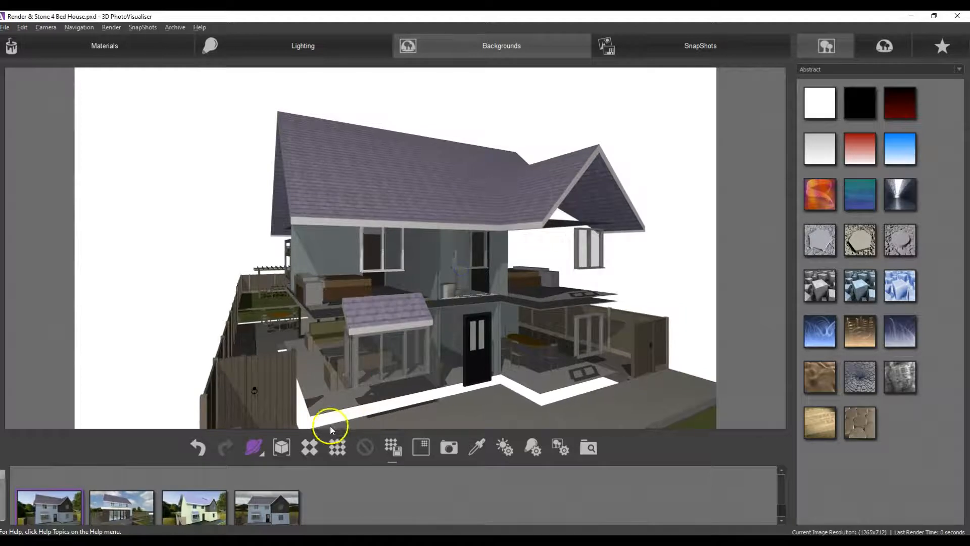
left_click(309, 446)
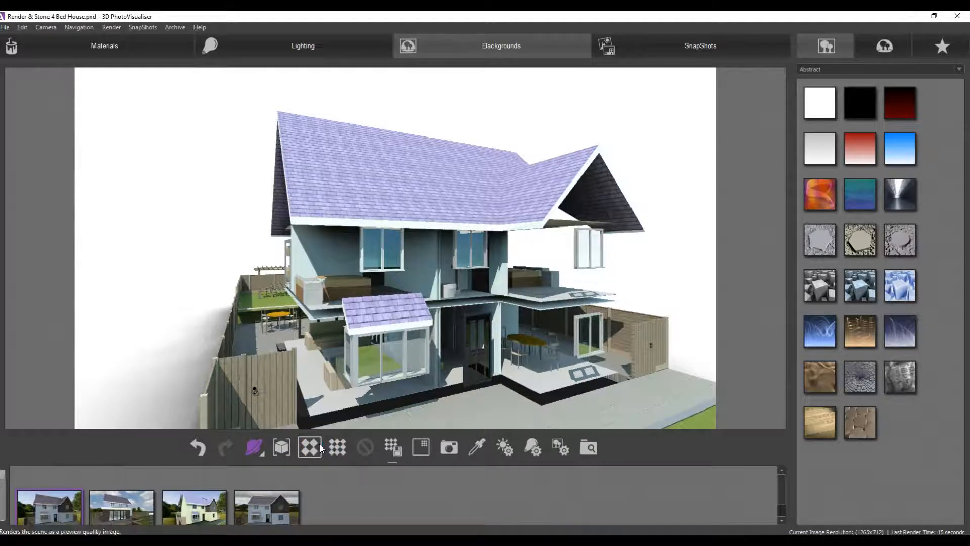
left_click(455, 447)
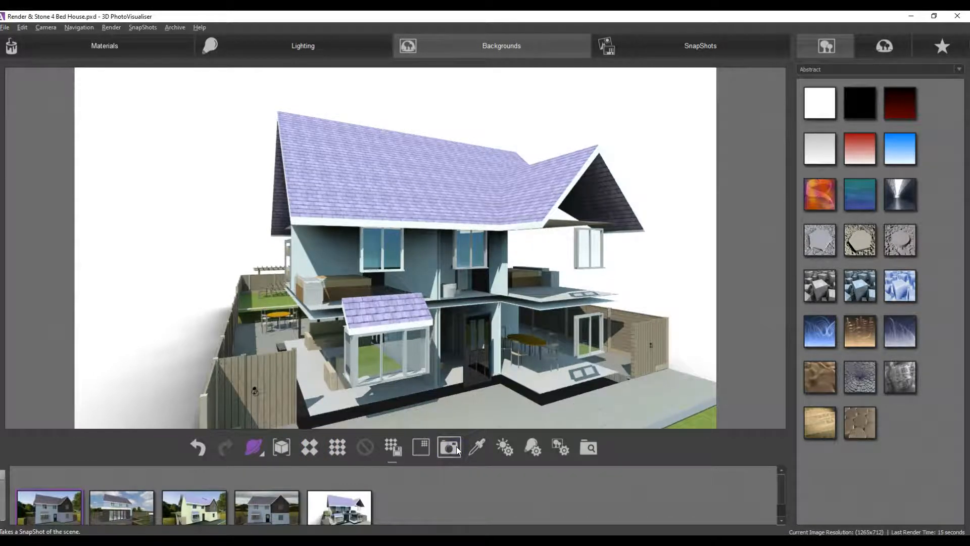
Load the saved rear elevation snapshot into the scene from the SnapShots section.
left_click(693, 46)
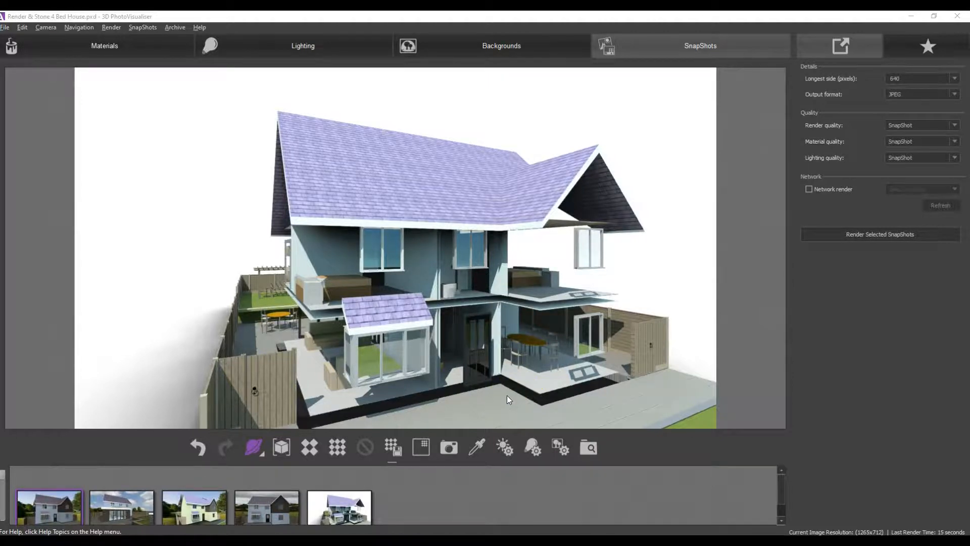
left_click_drag(104, 510, 353, 301)
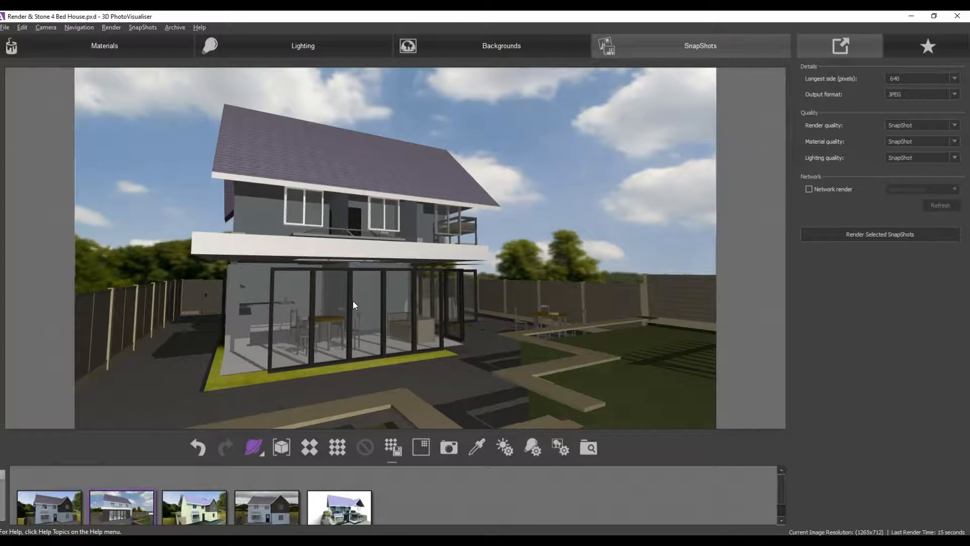
left_click(380, 238)
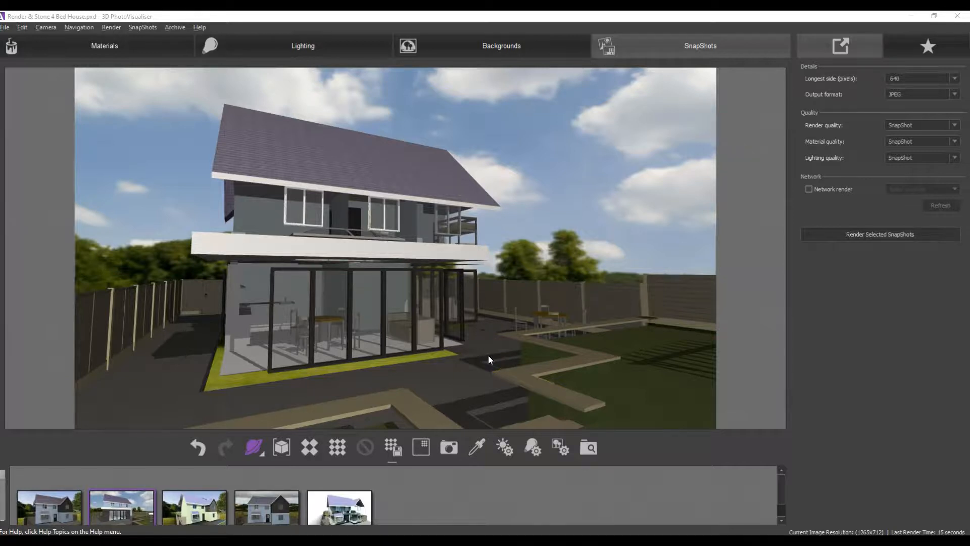
left_click(5, 27)
left_click(13, 38)
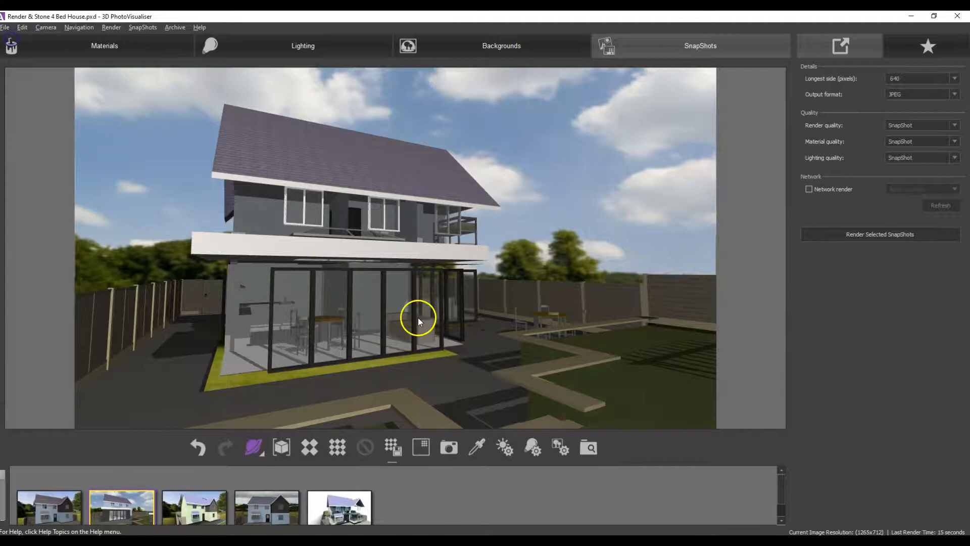
Close 3D PhotoVisualiser to return to PlansXpress 2020, and turn Show External Walls back on for the 3D view.
left_click(956, 17)
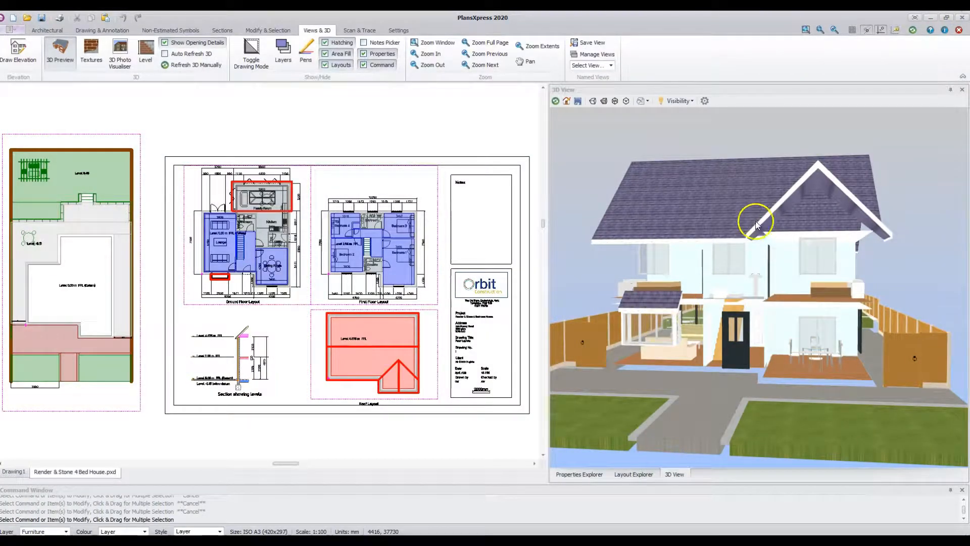
left_click(693, 102)
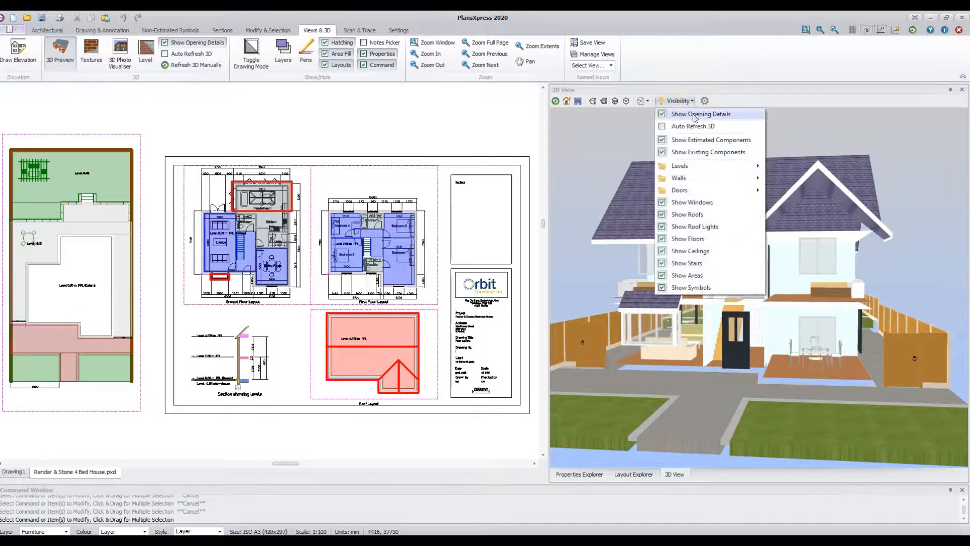
mouse_move(690, 176)
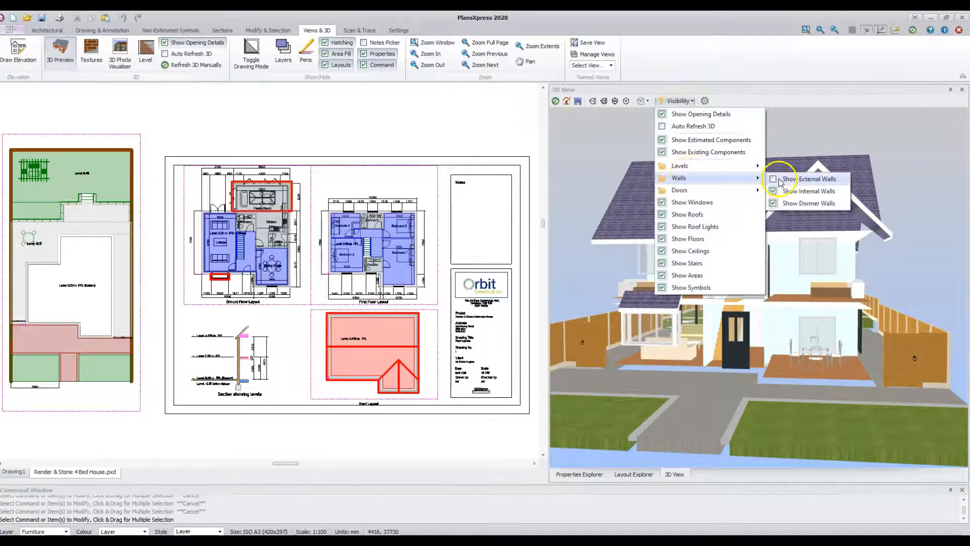
left_click(780, 180)
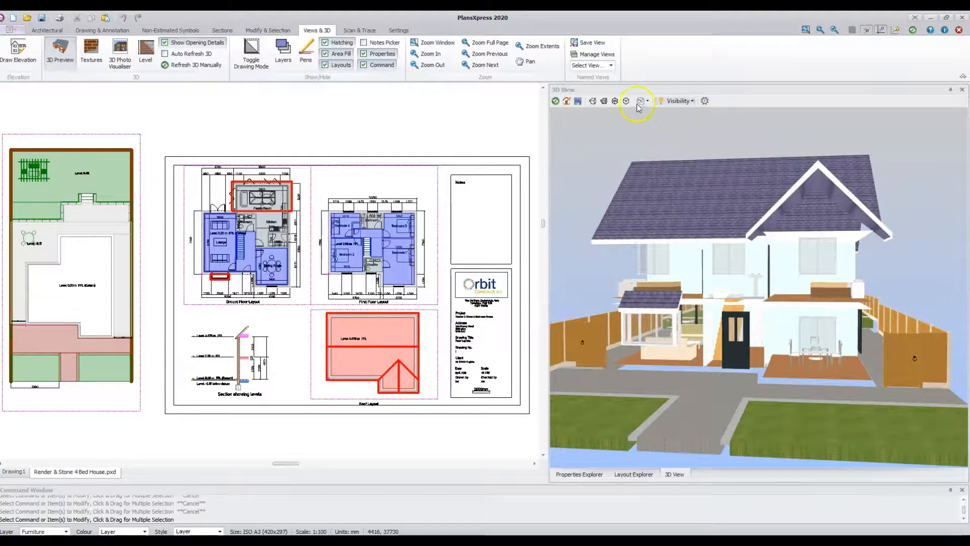
Hide the High Level Fencing, Hard Landscaping, Main Roof and First Floor levels in the 3D view and refresh the model.
left_click(680, 100)
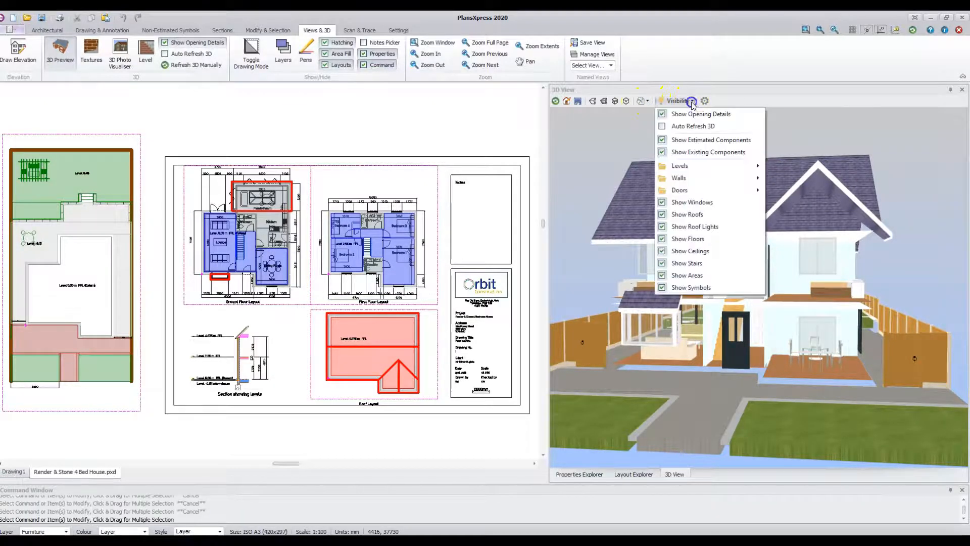
mouse_move(696, 168)
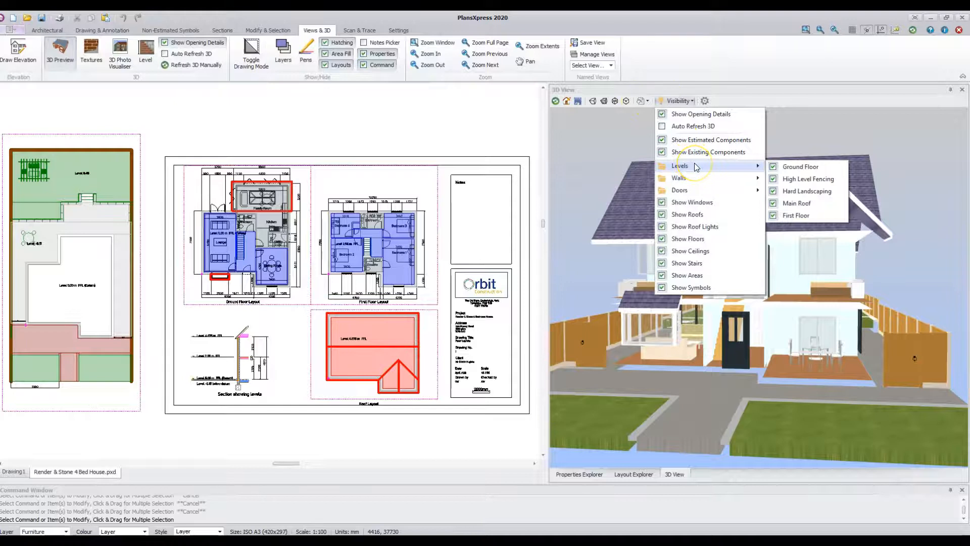
left_click(775, 179)
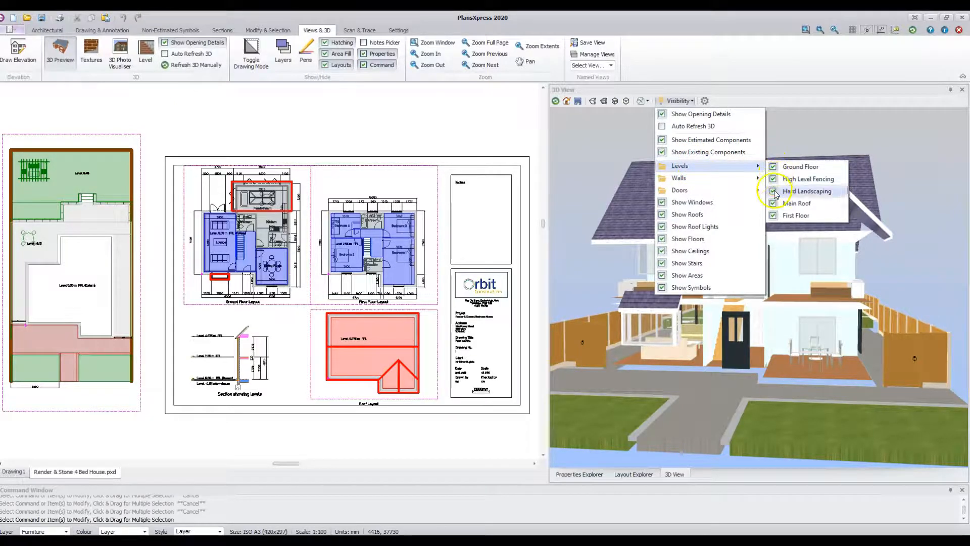
left_click(771, 224)
left_click(679, 101)
left_click(686, 168)
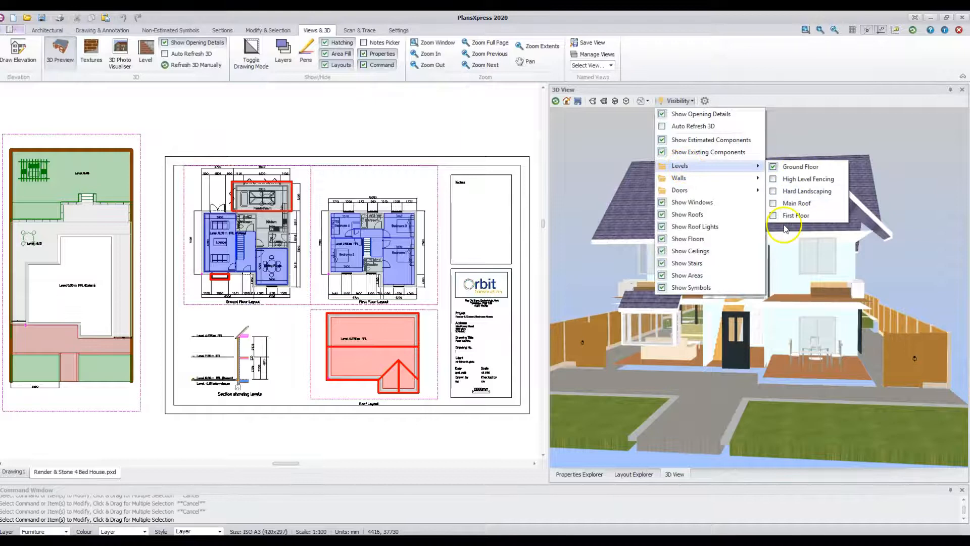
left_click(659, 152)
left_click(556, 101)
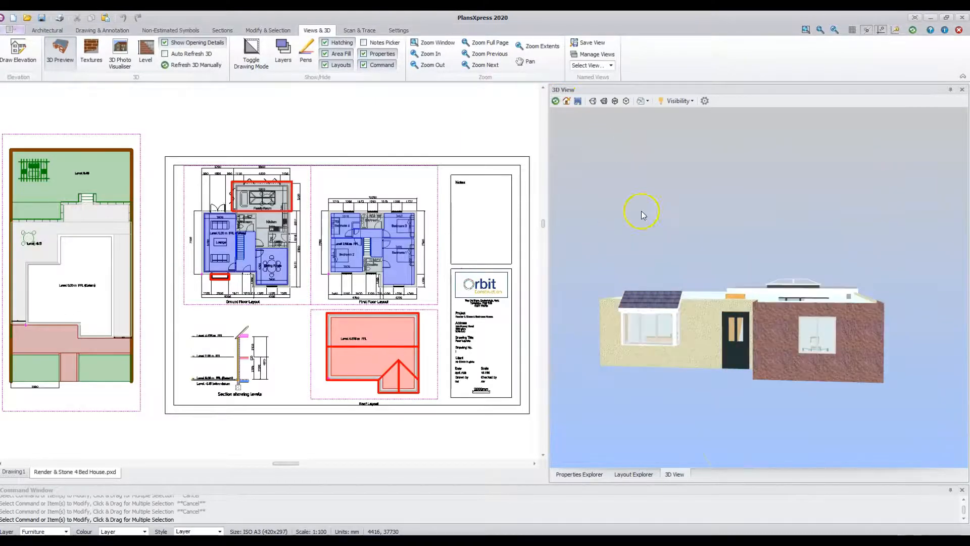
left_click_drag(641, 211, 732, 309)
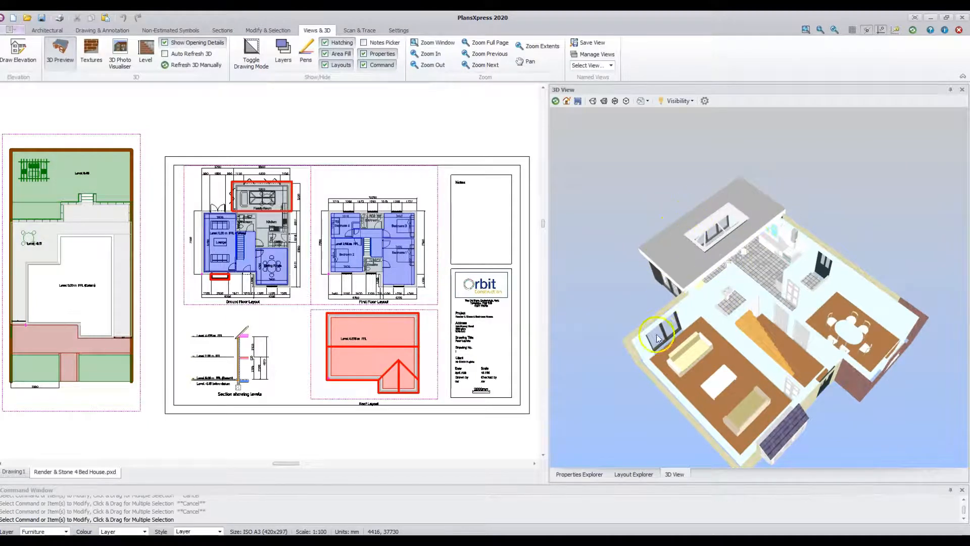
Turn off Show Roofs and Show Roof Lights for the 3D view and refresh the ground floor model.
left_click(680, 100)
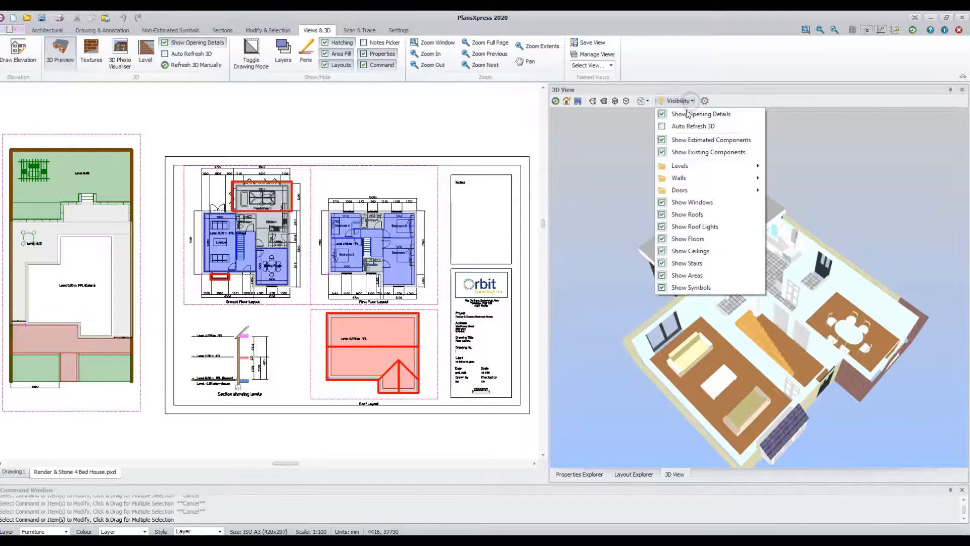
left_click(666, 217)
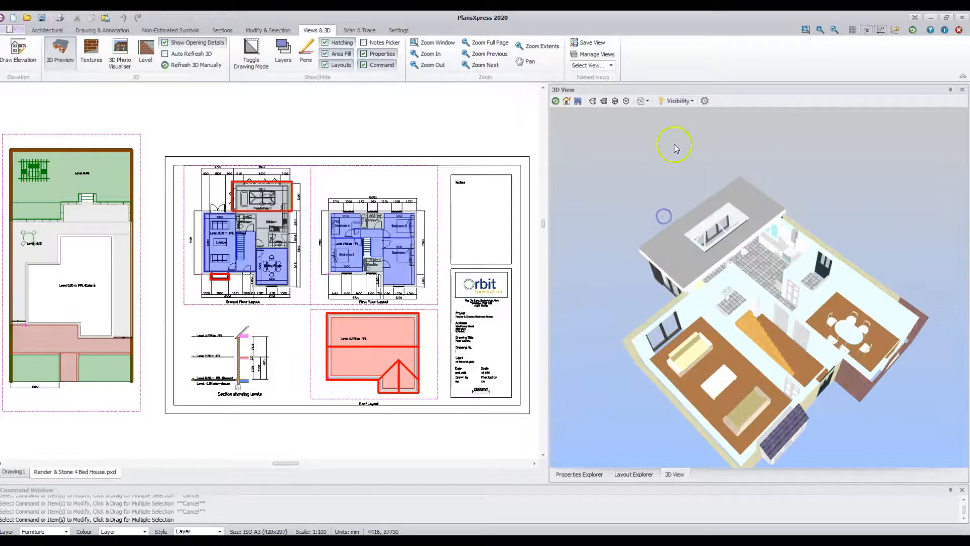
left_click(691, 103)
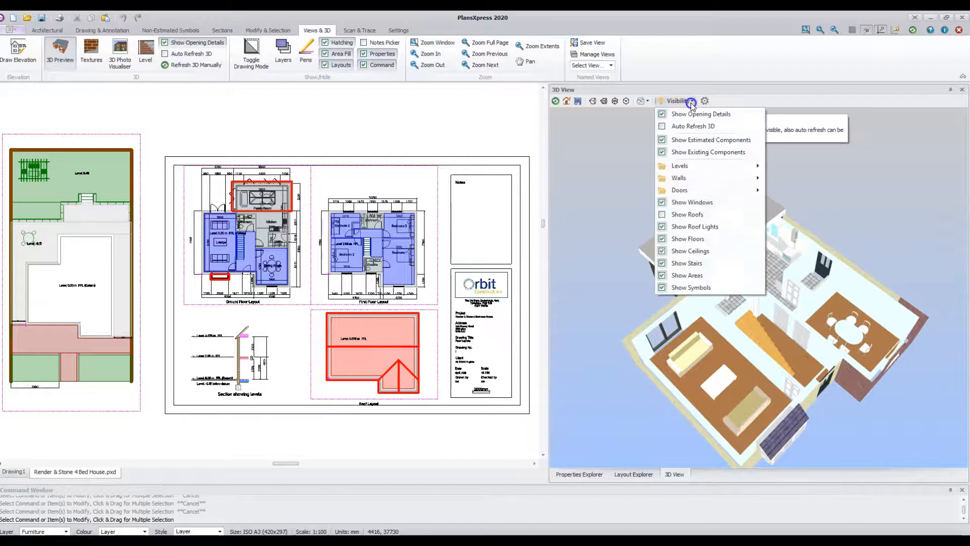
left_click(663, 228)
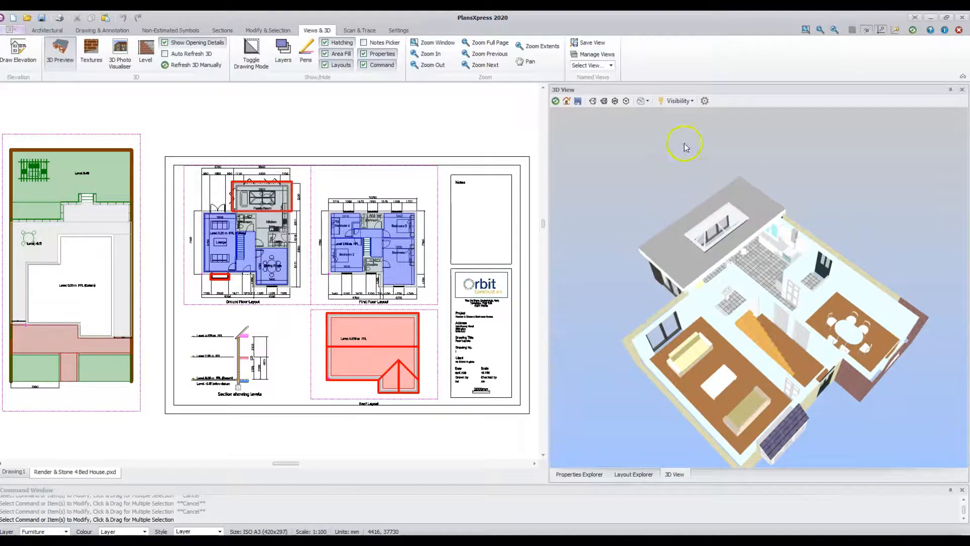
left_click(556, 101)
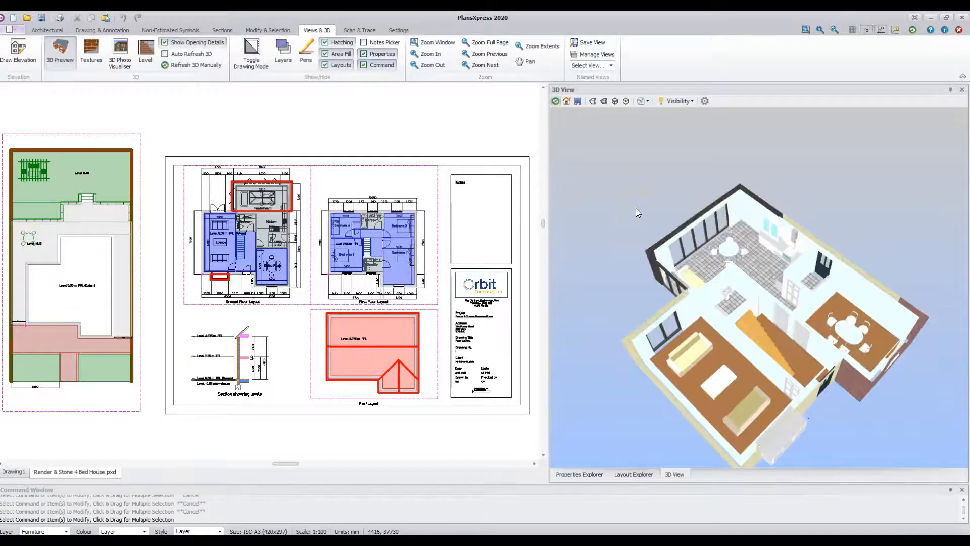
left_click_drag(750, 340, 657, 347)
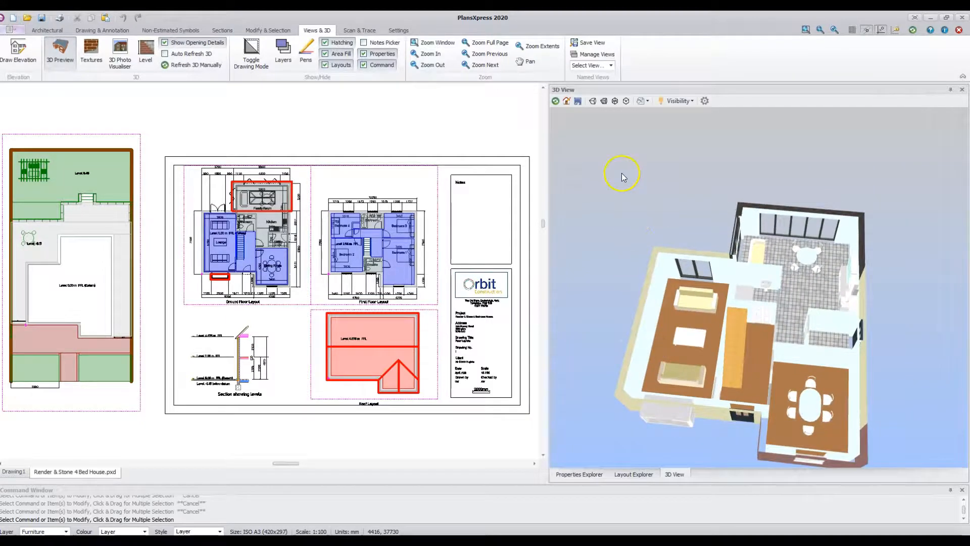
Open the ground floor model in 3D PhotoVisualiser and orbit to an overhead view of the rooms.
left_click(120, 49)
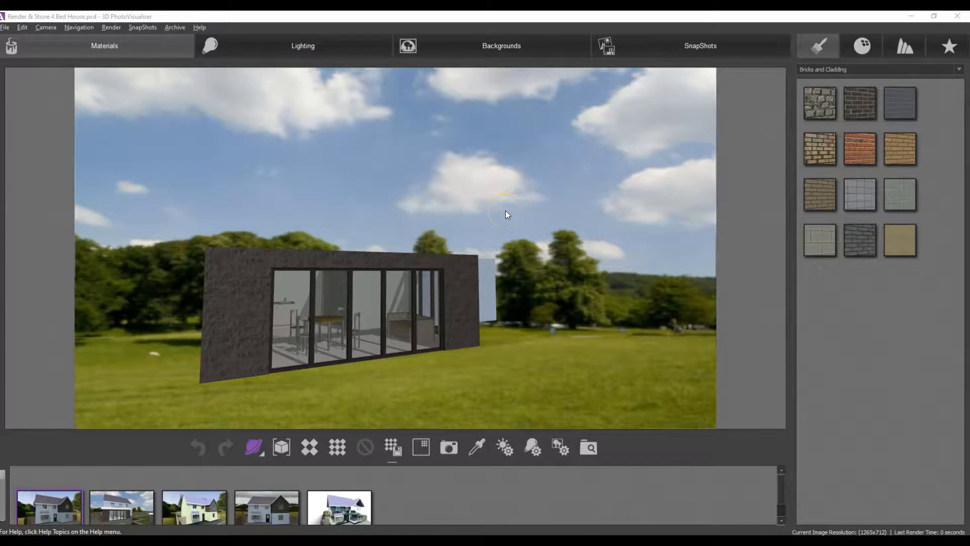
left_click_drag(505, 210, 516, 283)
left_click_drag(548, 248, 550, 248)
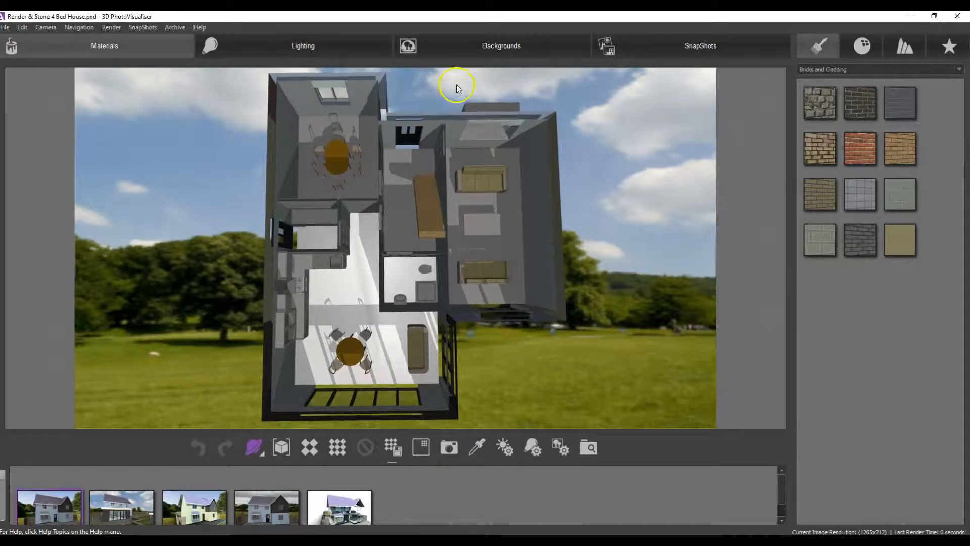
Apply the plain white Abstract background to the overhead floor view and render it at preview quality.
left_click(489, 45)
left_click_drag(820, 103, 614, 131)
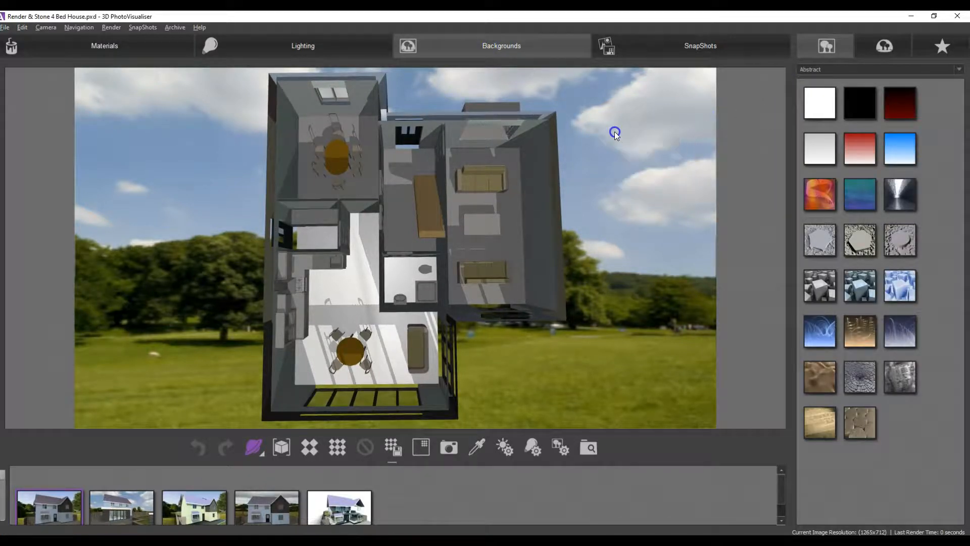
left_click(304, 449)
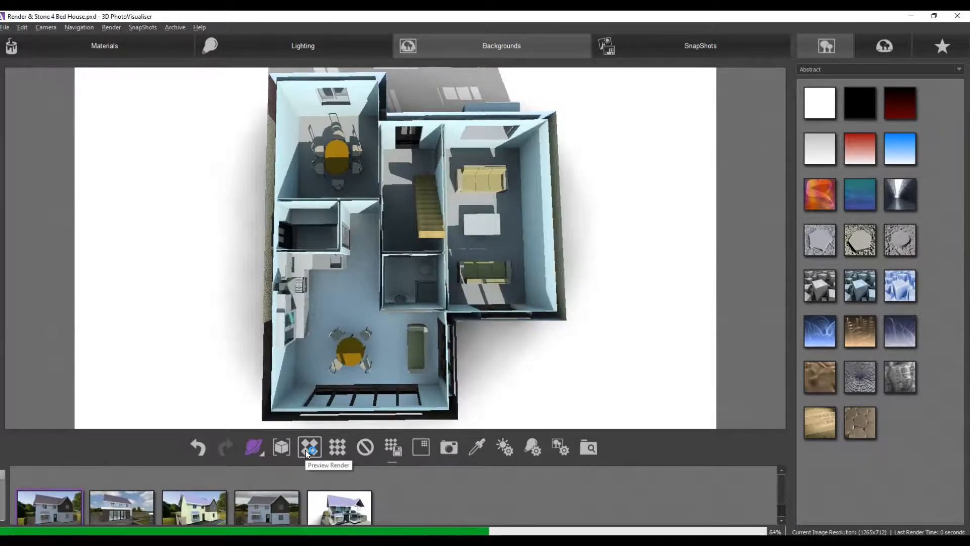
Raise the sun height and adjust the sun rotation to light the rooms, and take a snapshot of the overhead view.
left_click(499, 447)
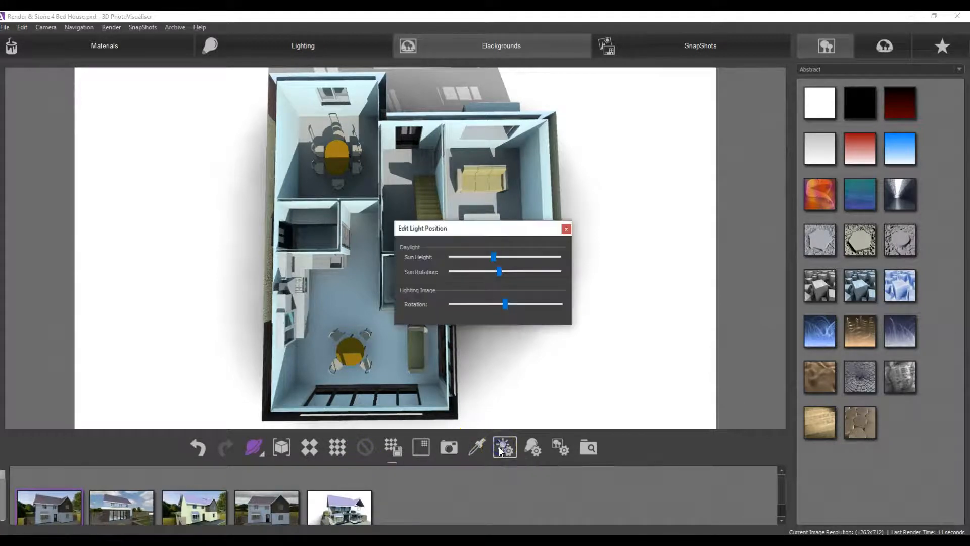
left_click_drag(503, 227, 673, 379)
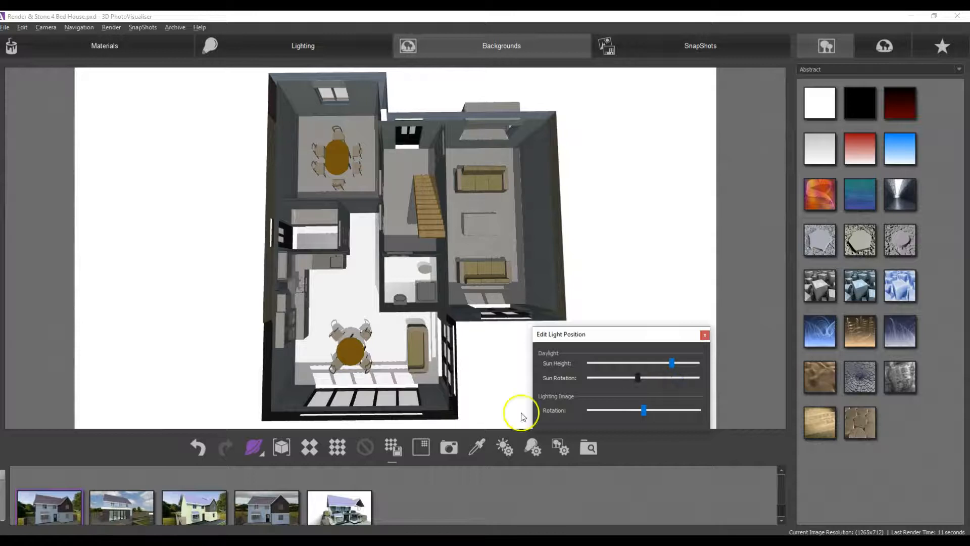
left_click(704, 336)
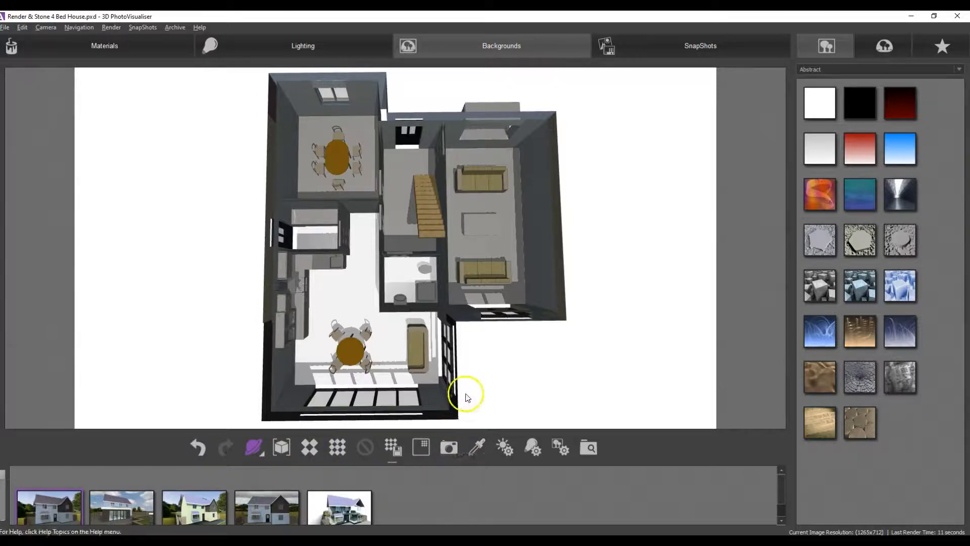
left_click(447, 446)
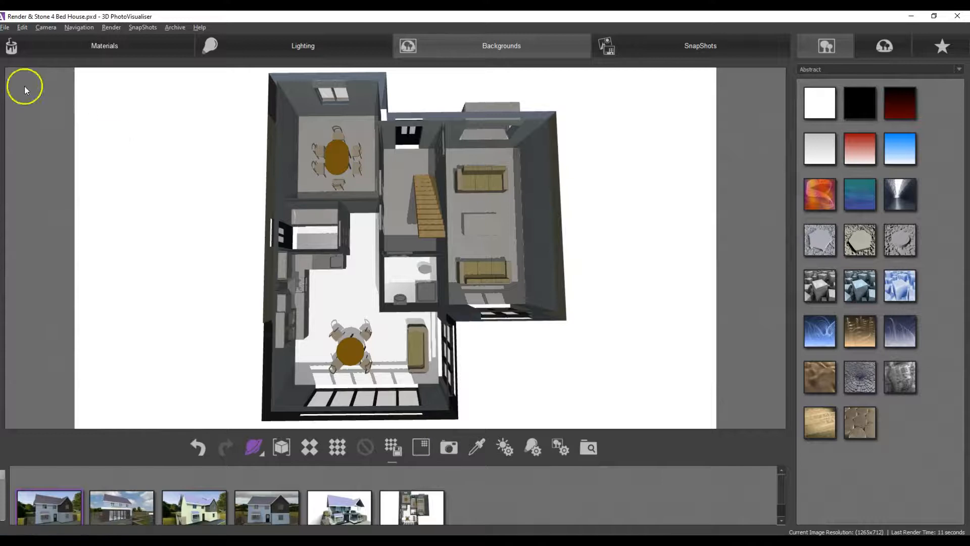
Save the current 3D PhotoVisualiser session and close it to return to PlansXpress 2020.
left_click(5, 27)
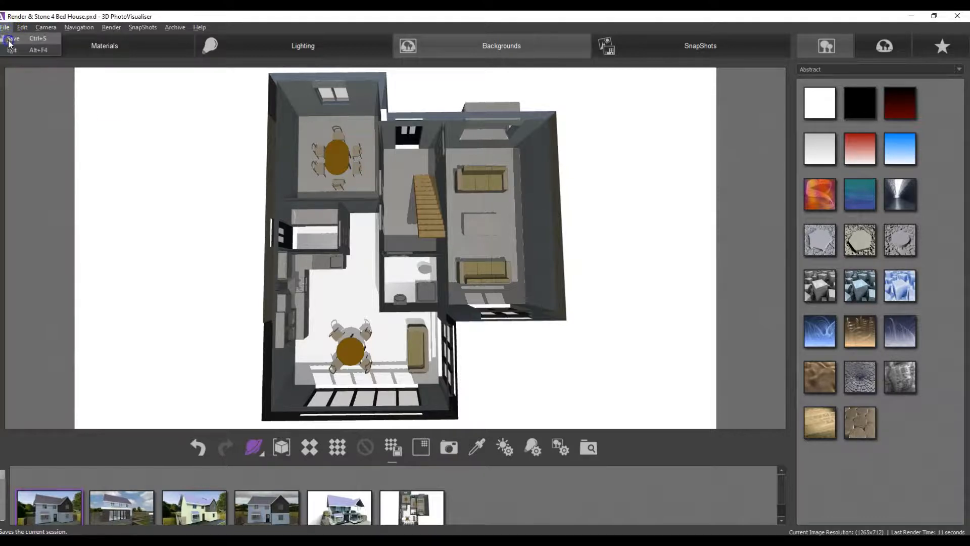
left_click(11, 38)
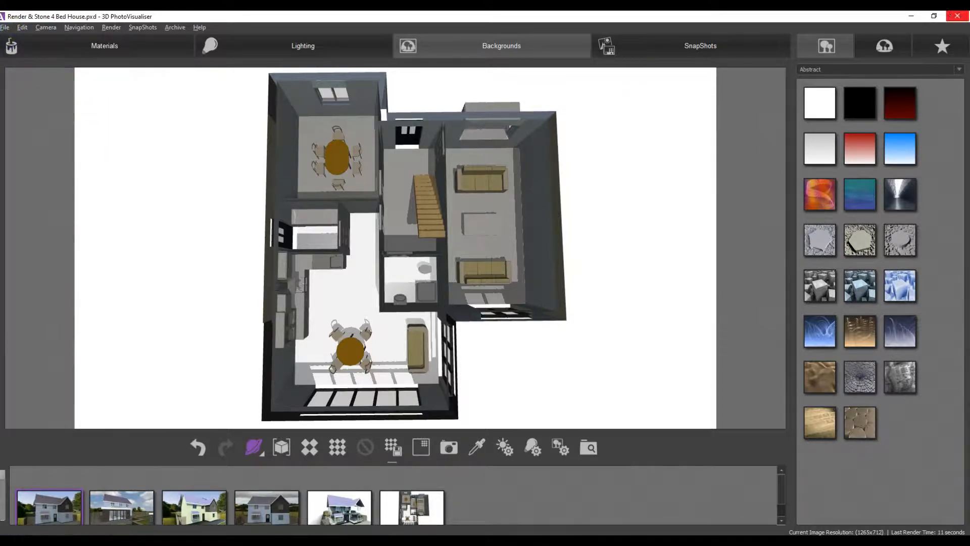
left_click(956, 16)
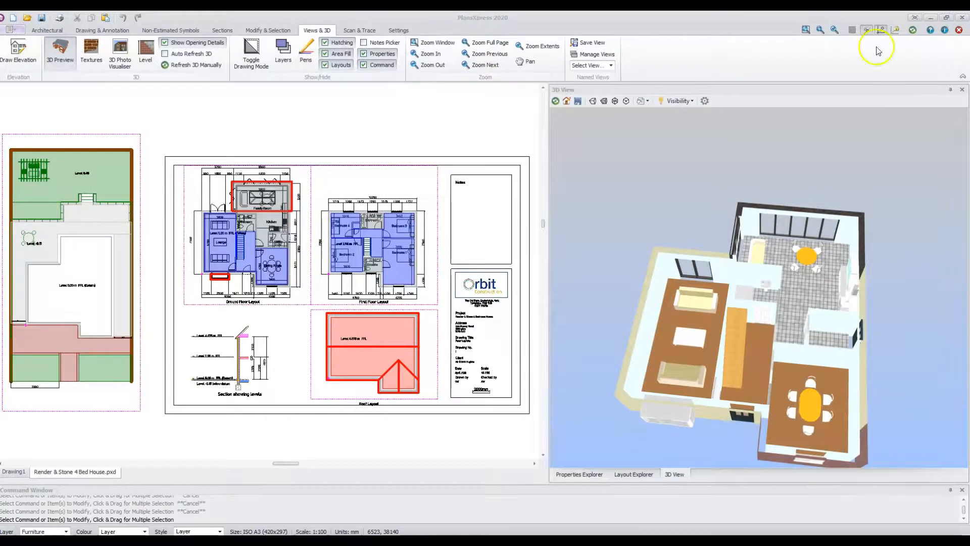
Turn the High Level Fencing, Hard Landscaping, Main Roof and First Floor levels back on for the 3D view.
left_click_drag(744, 391, 747, 388)
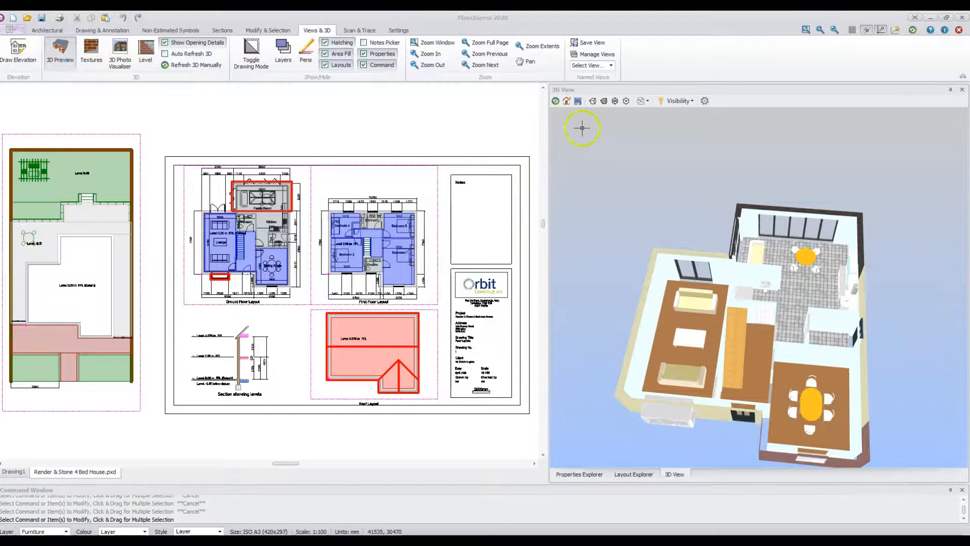
left_click(690, 101)
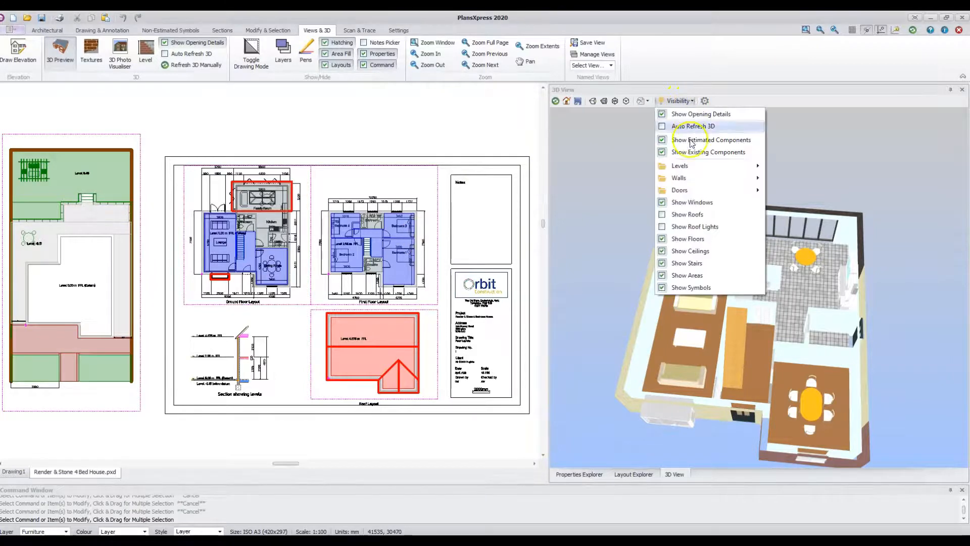
mouse_move(692, 165)
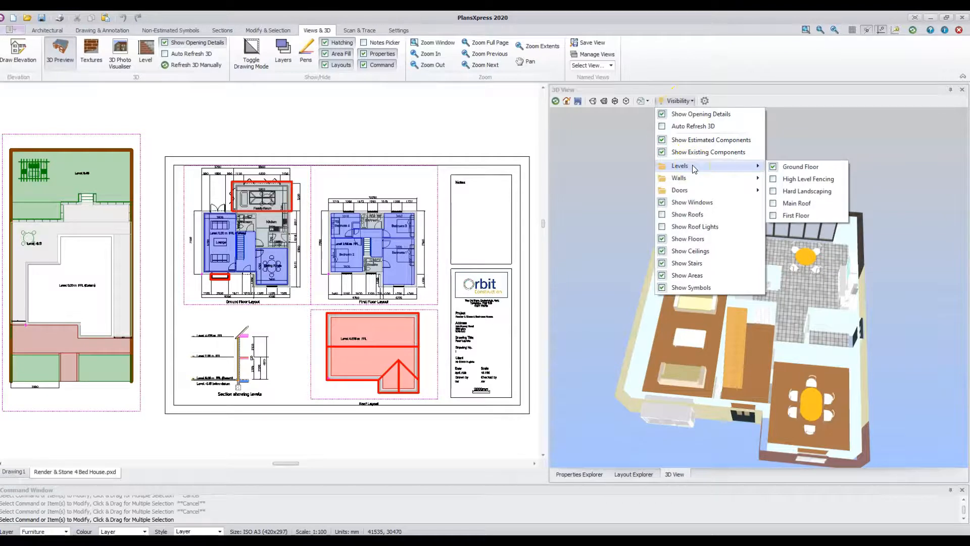
left_click(692, 102)
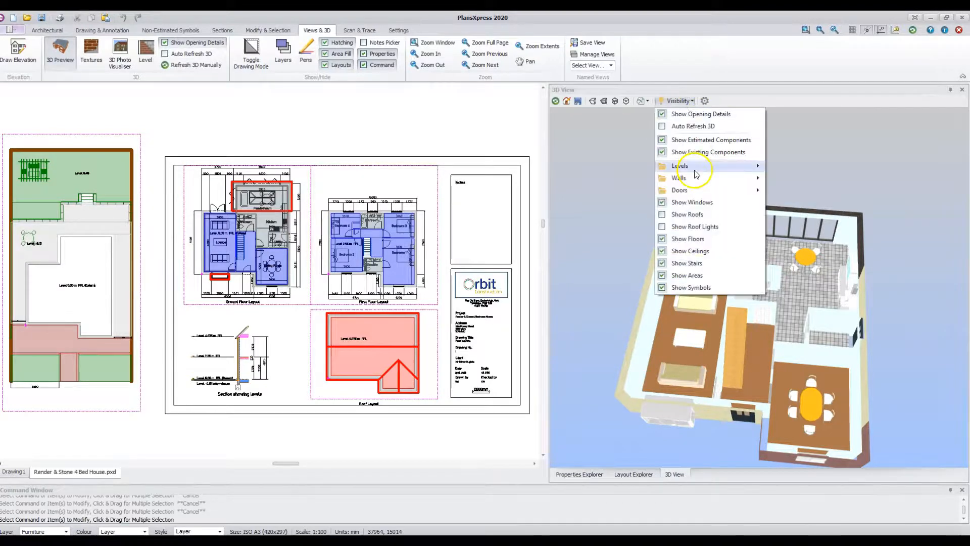
mouse_move(695, 169)
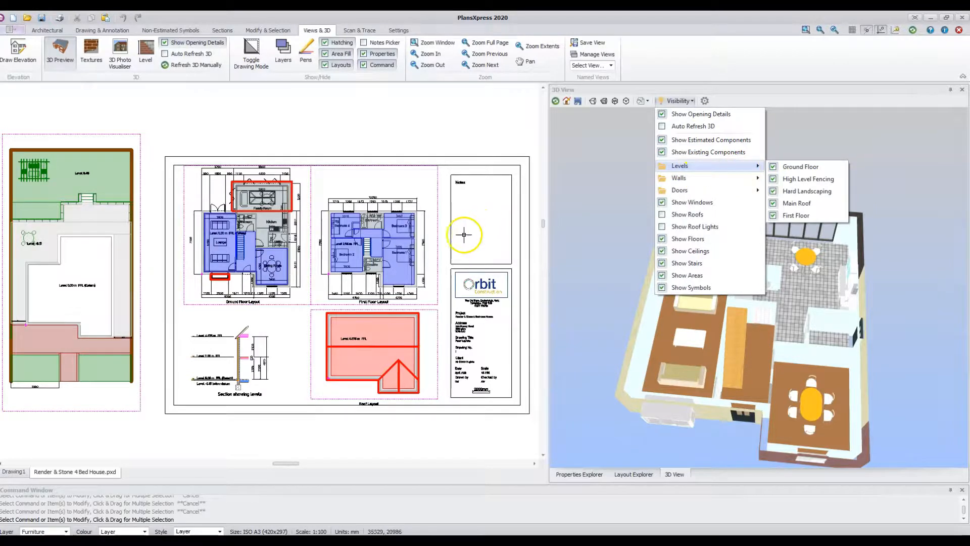
Raise the base heights of the First Floor and Main Roof levels to separate the storeys, and refresh the 3D view.
left_click(438, 239)
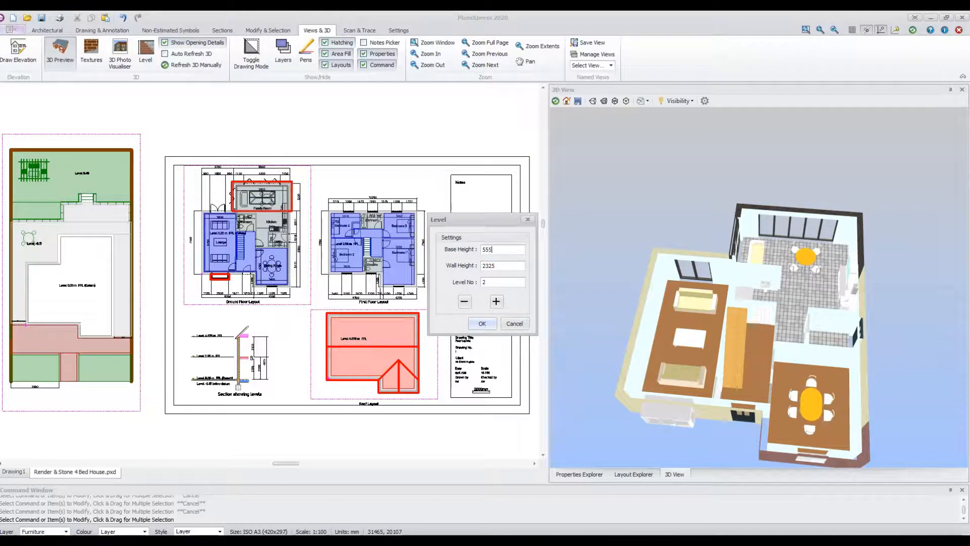
left_click(482, 323)
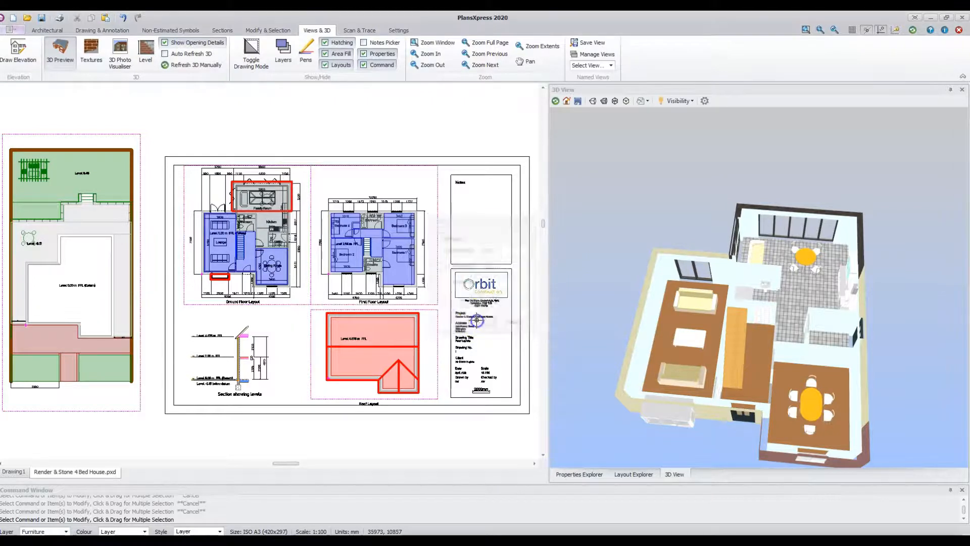
double_click(437, 348)
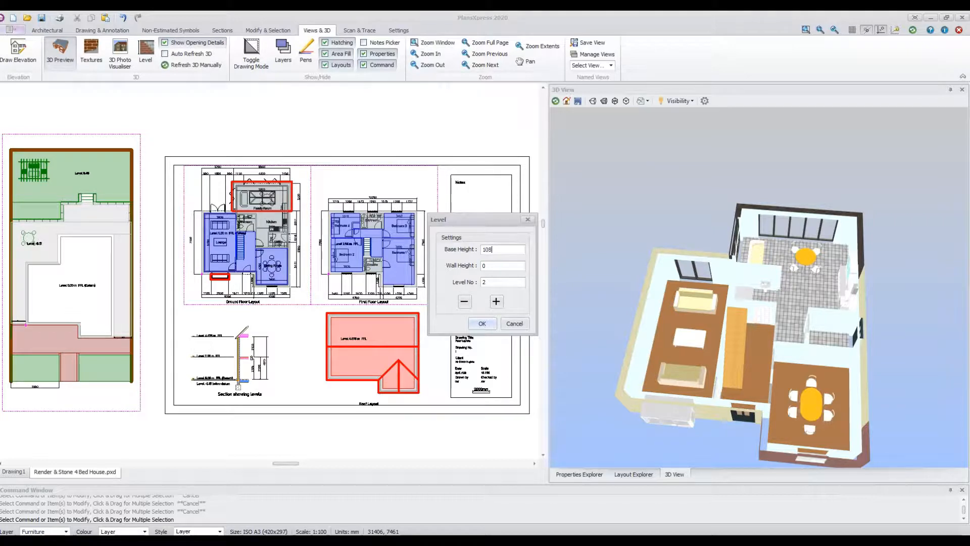
left_click(482, 325)
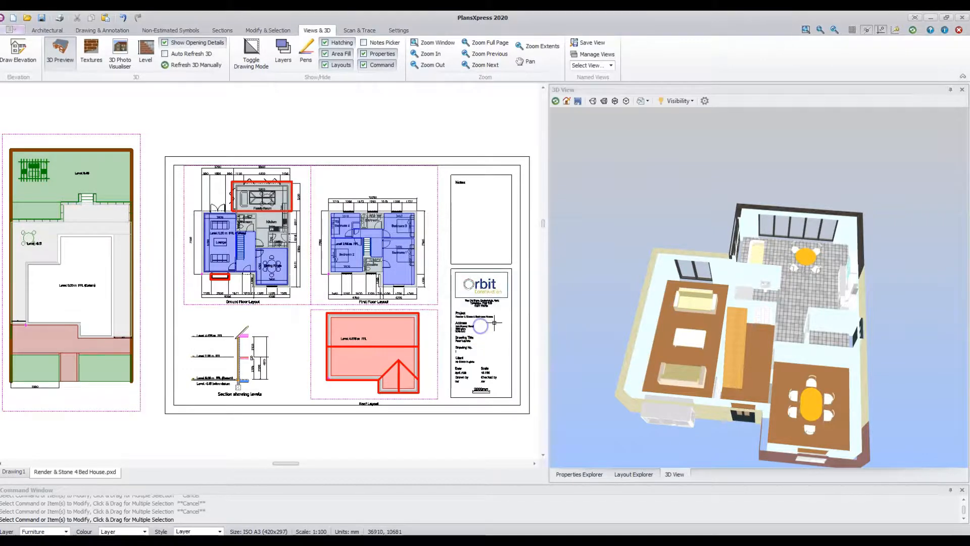
left_click(554, 102)
middle_click_drag(687, 330, 775, 280)
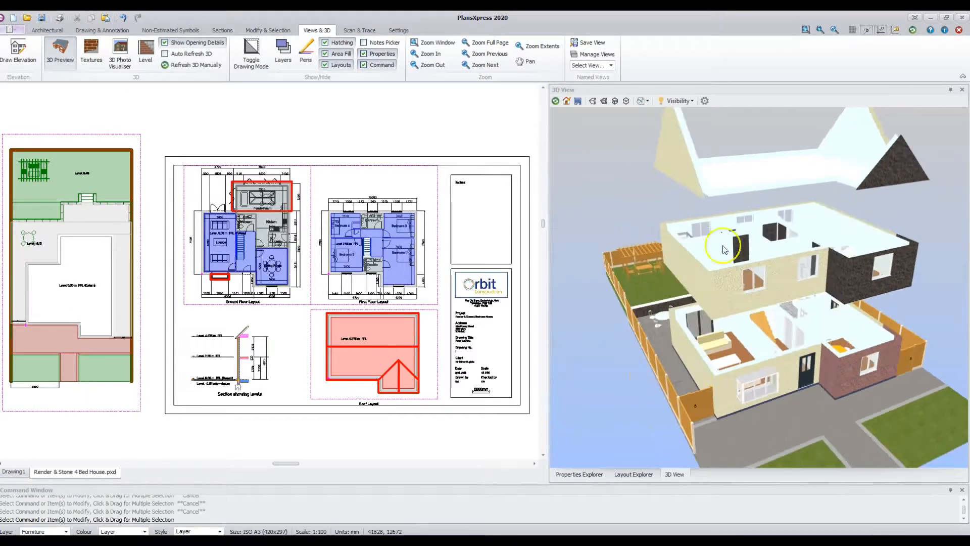
Turn on the display of roofs and roof lights and refresh the 3D view of the exploded house.
left_click(692, 102)
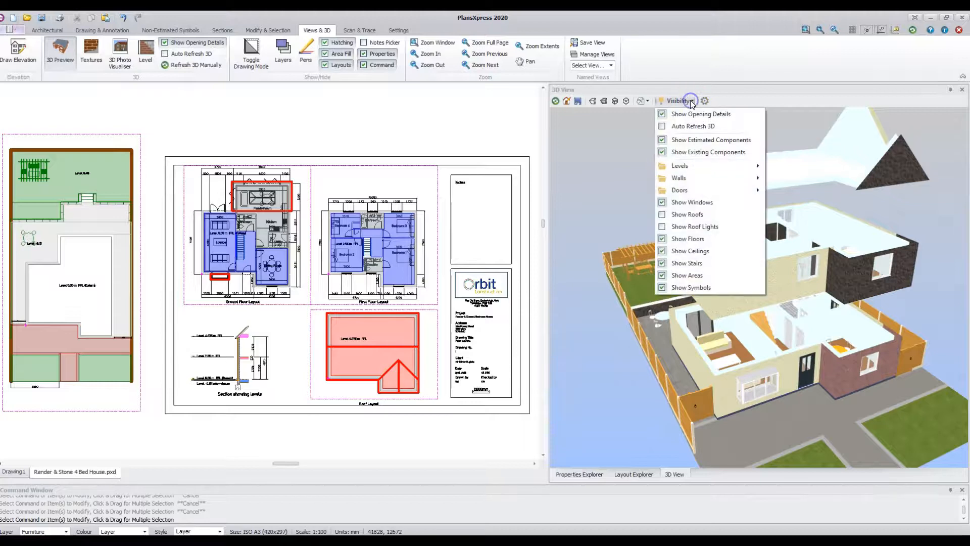
left_click(662, 215)
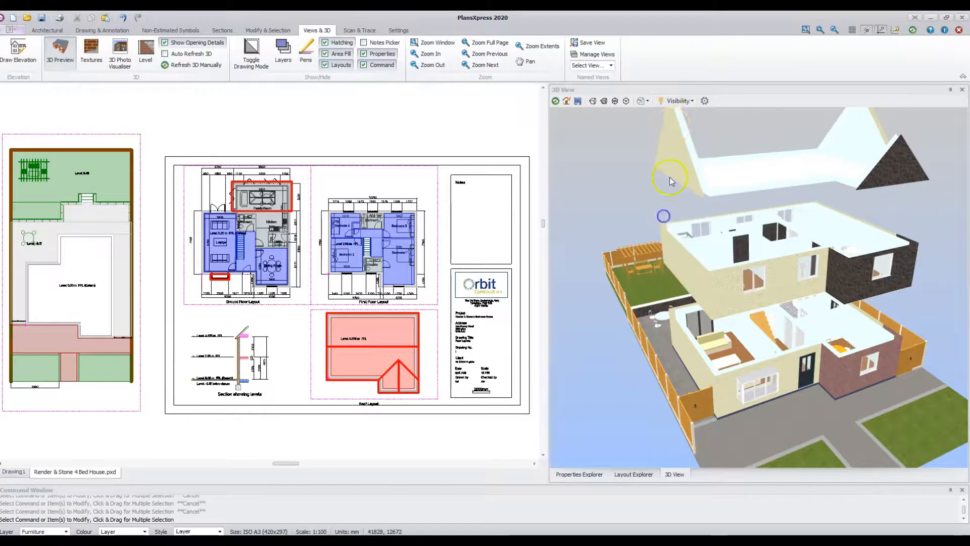
left_click(679, 101)
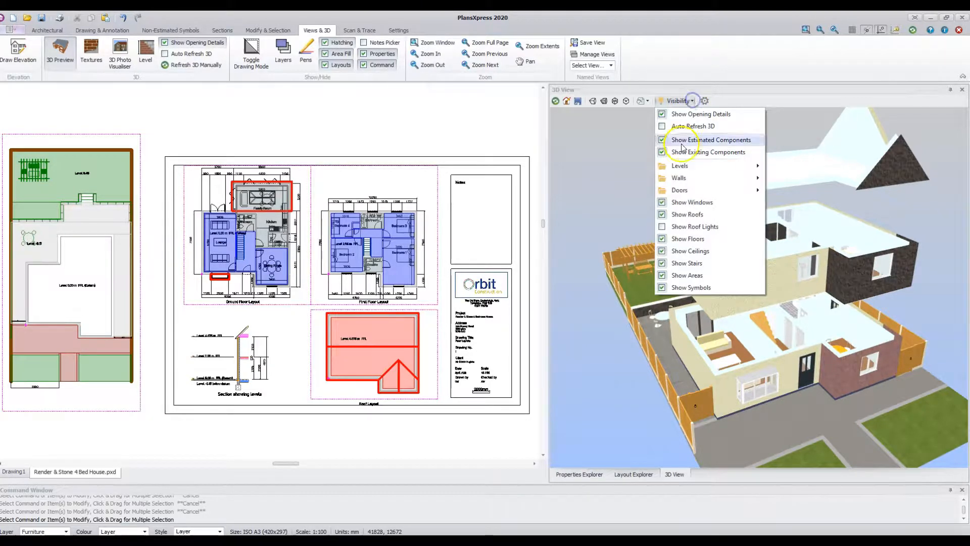
left_click(662, 227)
left_click(556, 101)
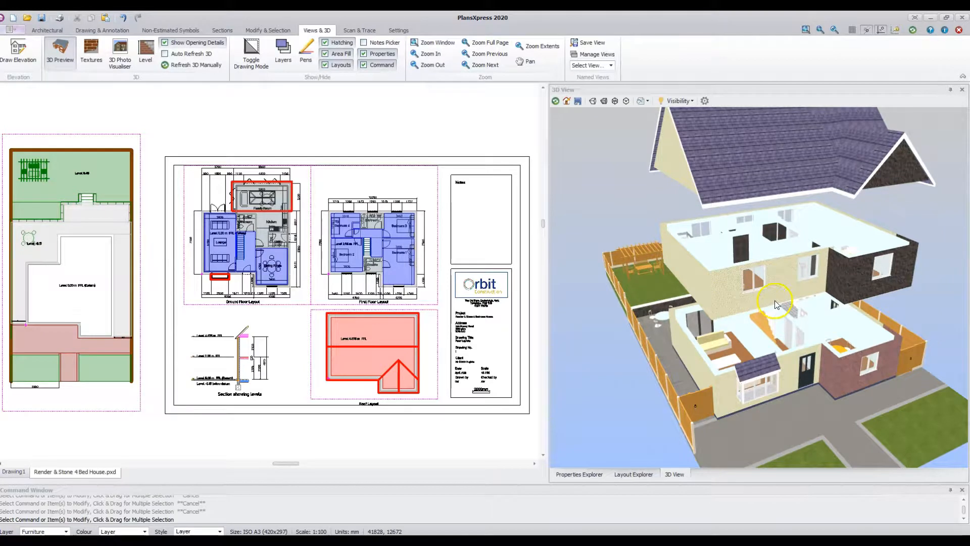
mouse_move(750, 299)
left_mouse_down()
mouse_move(762, 312)
mouse_move(632, 298)
left_mouse_up()
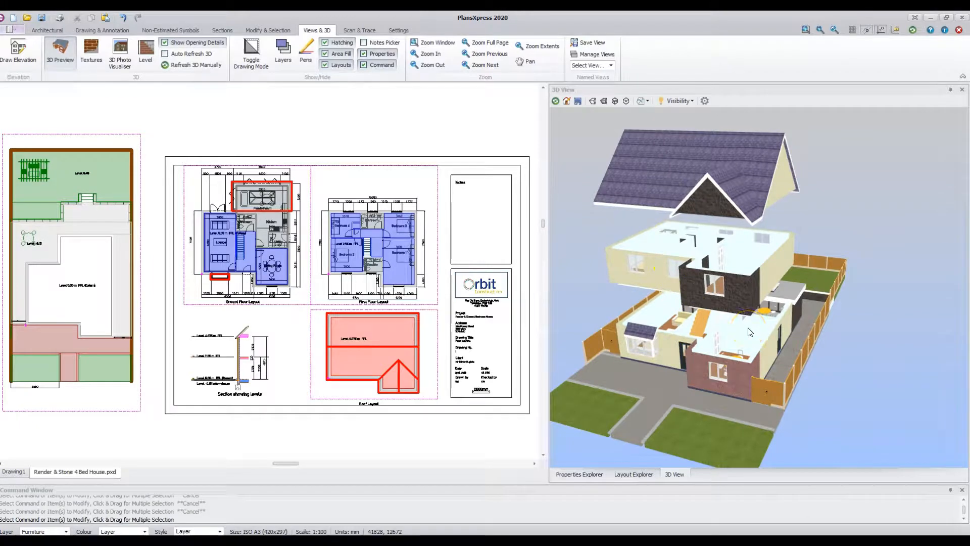
Hide the external walls of the exploded house and refresh the 3D view.
left_click(691, 101)
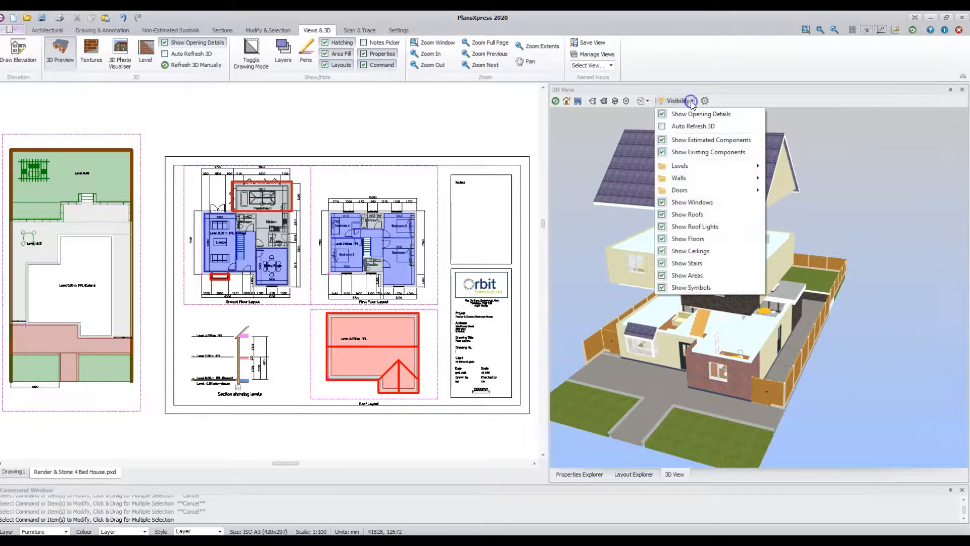
mouse_move(743, 177)
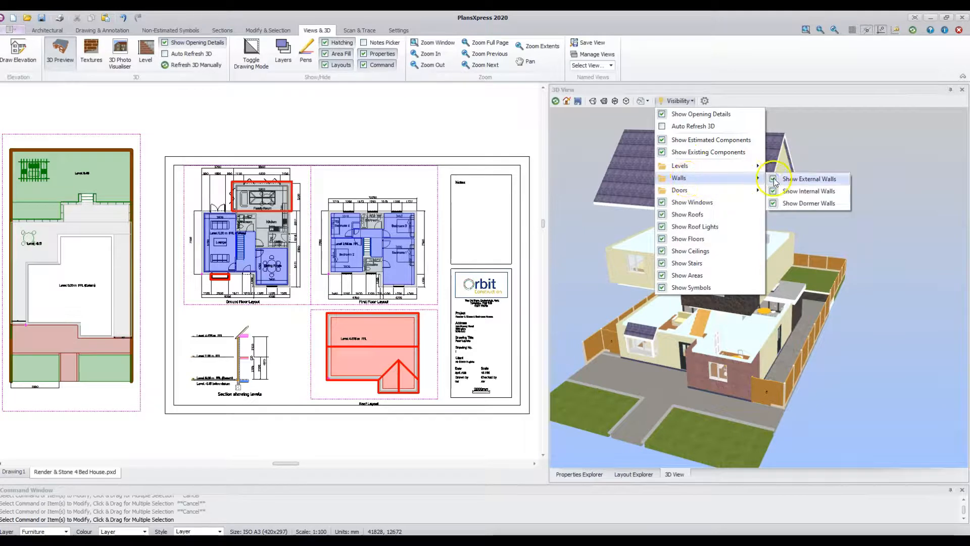
left_click(773, 180)
left_click(558, 104)
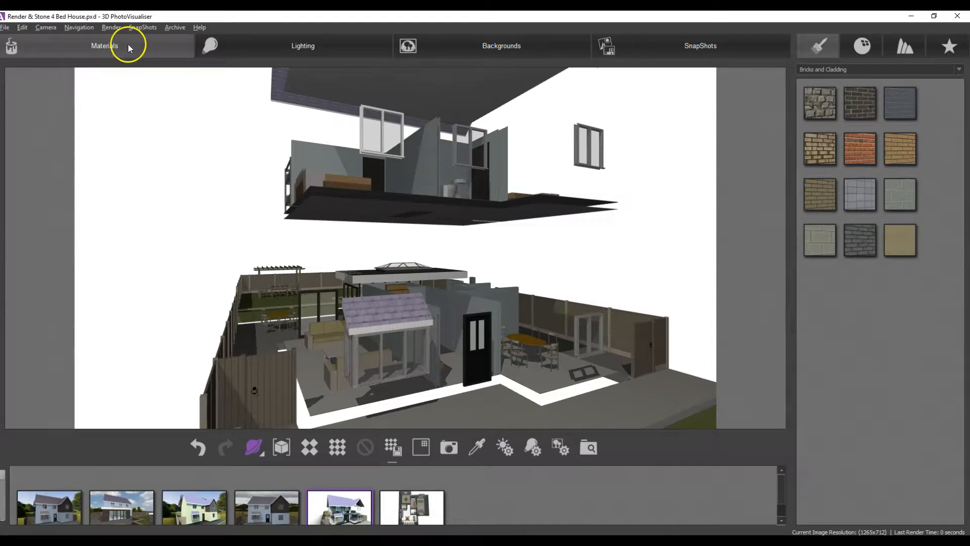
Render the exploded house at preview quality in 3D PhotoVisualiser, with all its levels and garden framed, and take a snapshot.
scroll(224, 165, "down", 5)
left_click_drag(225, 172, 244, 213)
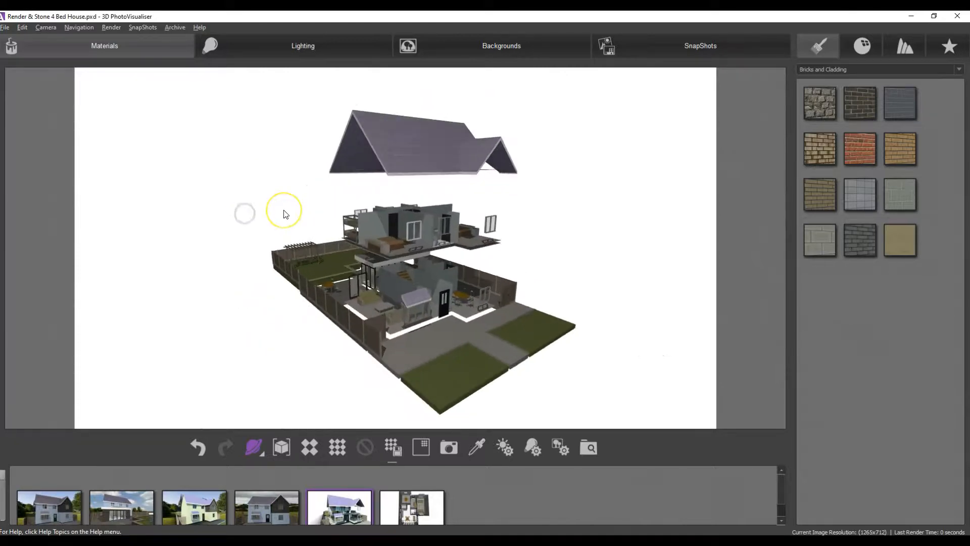
scroll(284, 211, "up", 2)
scroll(275, 208, "down", 1)
middle_click_drag(275, 208, 230, 198)
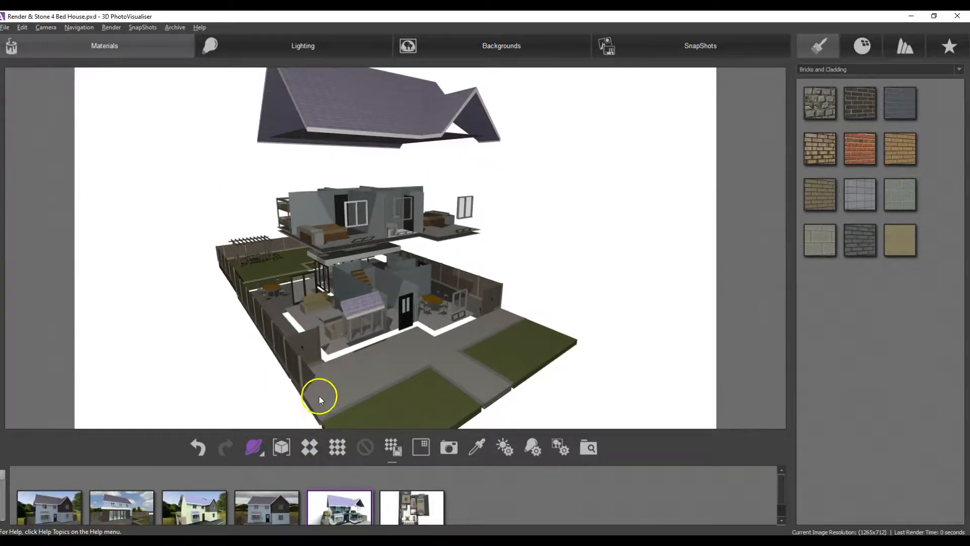
left_click(313, 447)
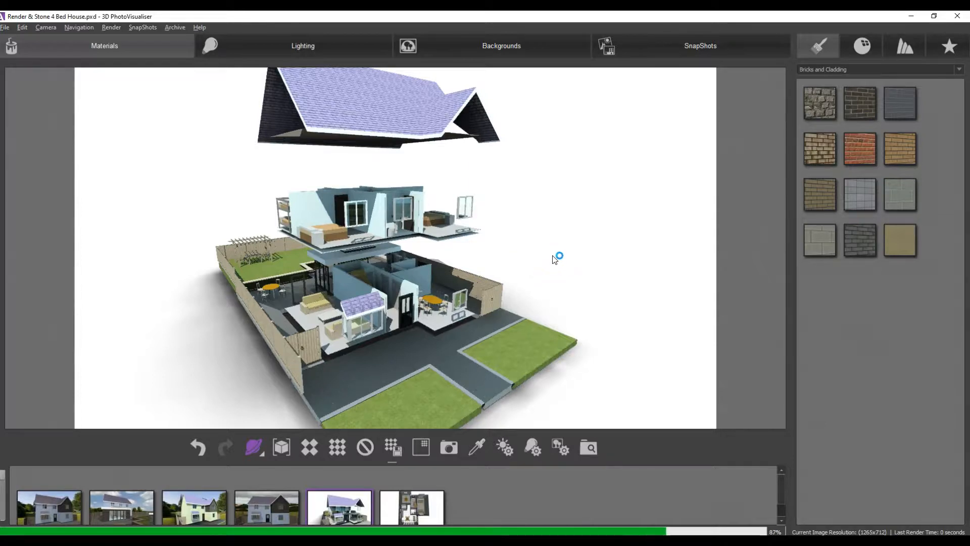
left_click(448, 446)
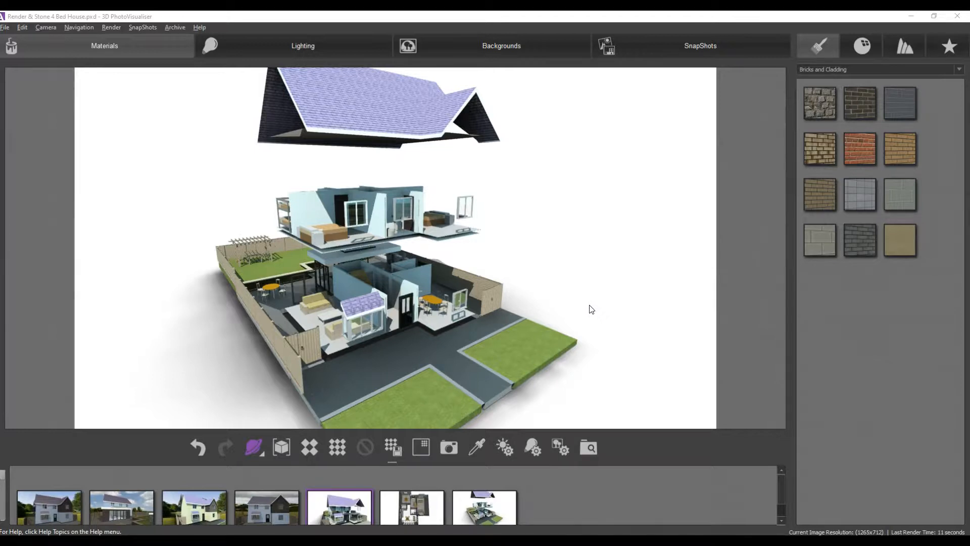
Save the 3D PhotoVisualiser session with the exploded view and close it to return to PlansXpress 2020.
left_click(6, 29)
left_click(7, 36)
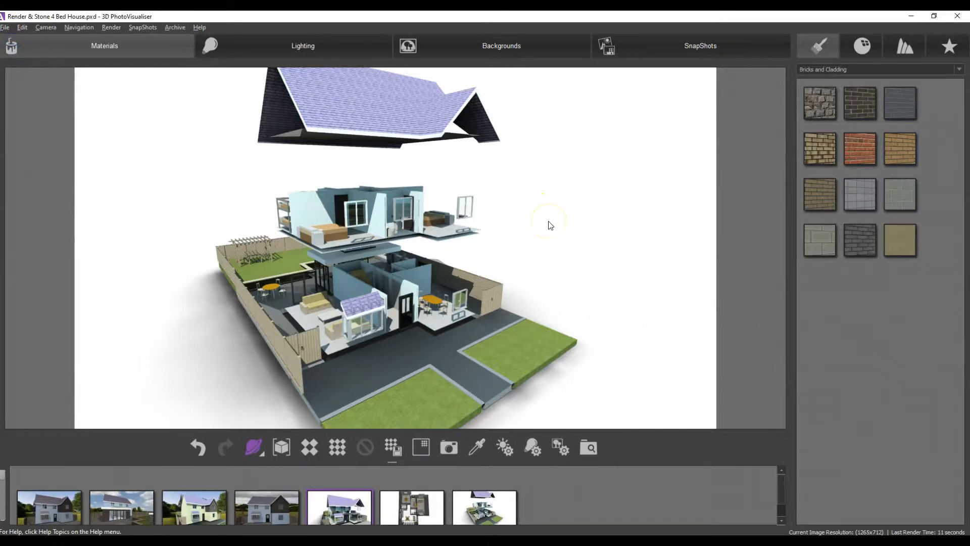
left_click(958, 20)
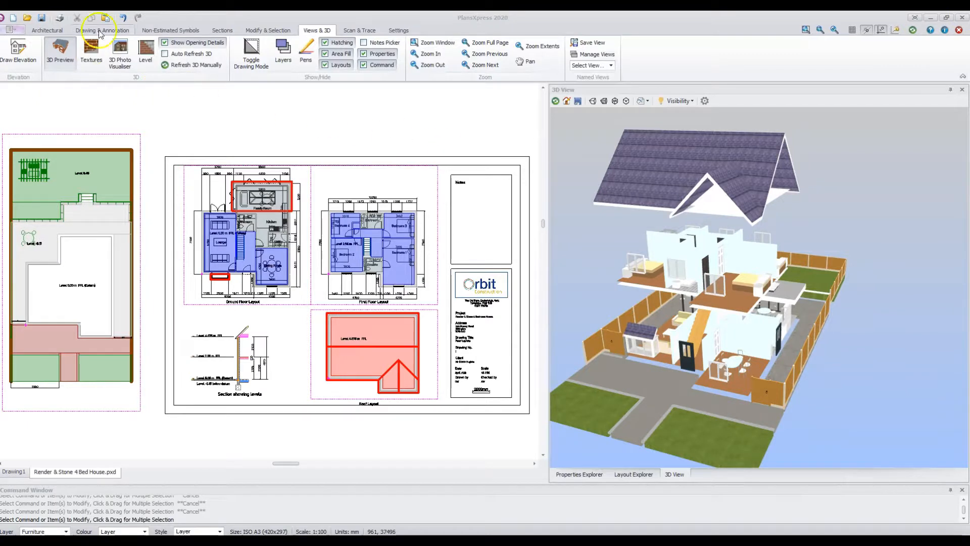
Undo both base height changes on the First Floor and Main Roof levels and refresh the 3D view.
left_click(125, 19)
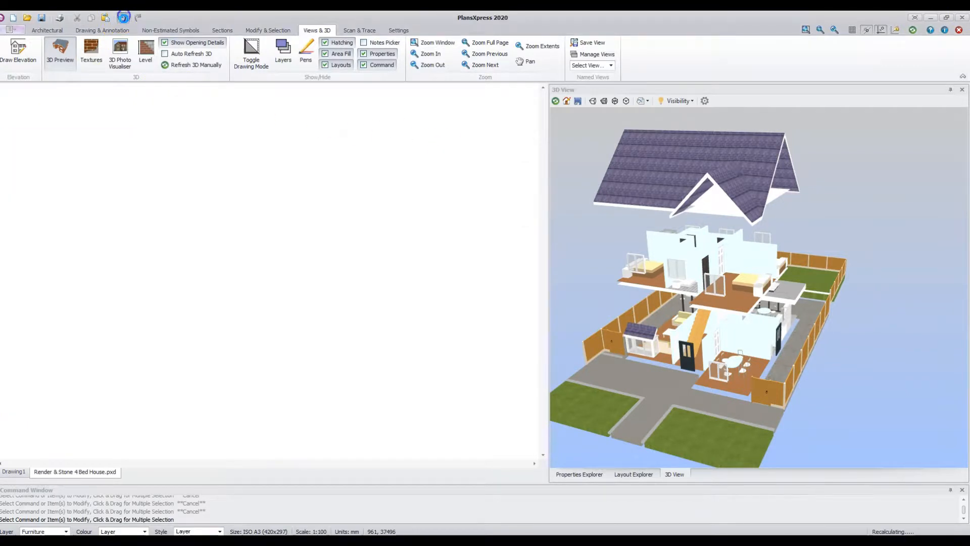
left_click(125, 19)
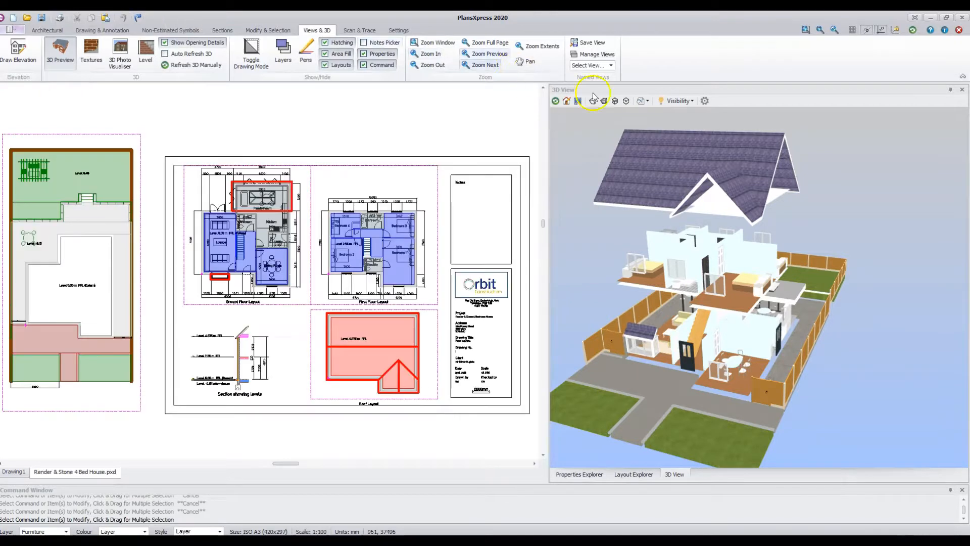
left_click(554, 101)
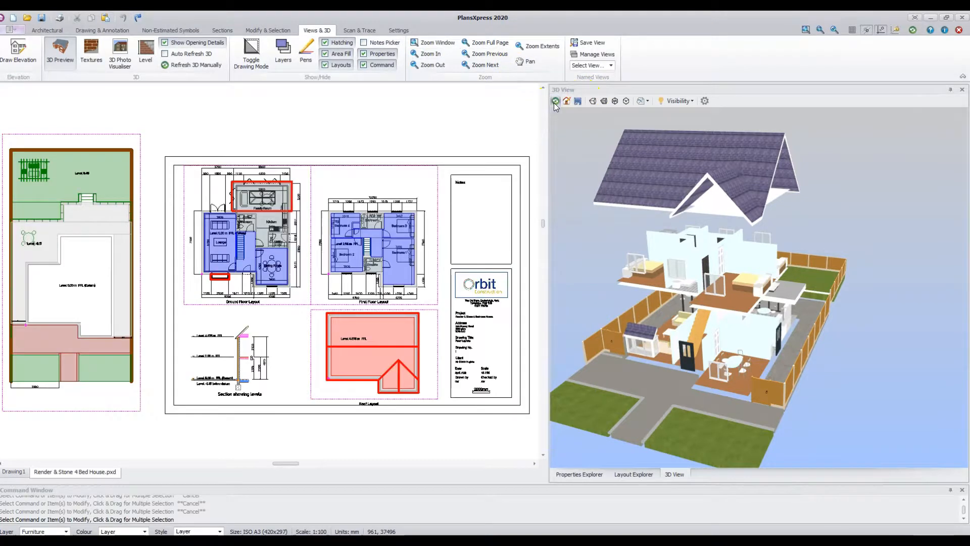
Turn the external walls back on and refresh the 3D view of the complete house.
left_click(692, 101)
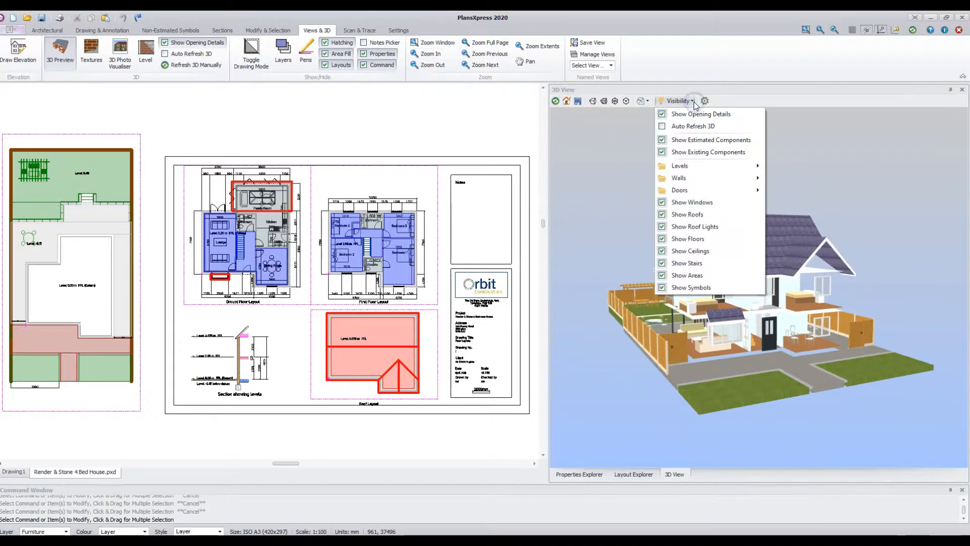
left_click(555, 101)
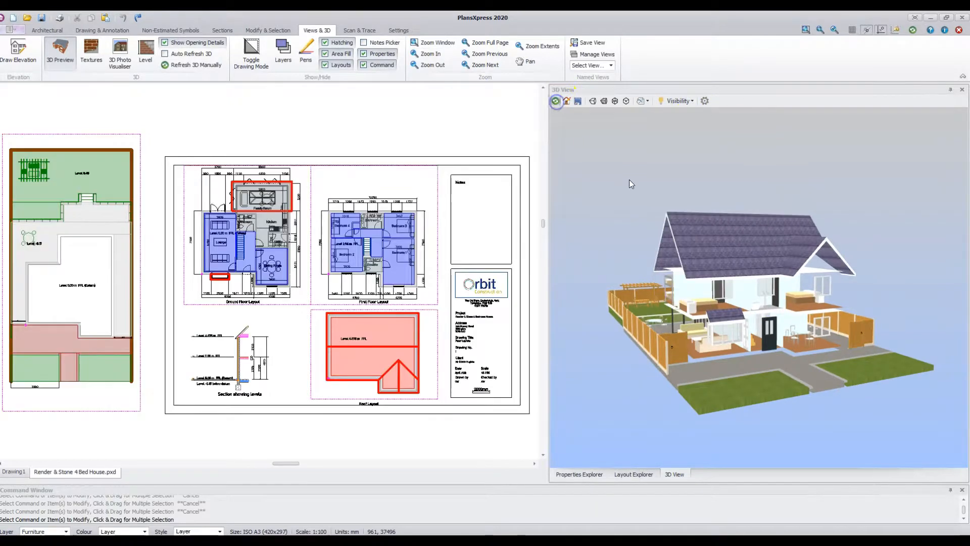
left_click_drag(779, 286, 673, 301)
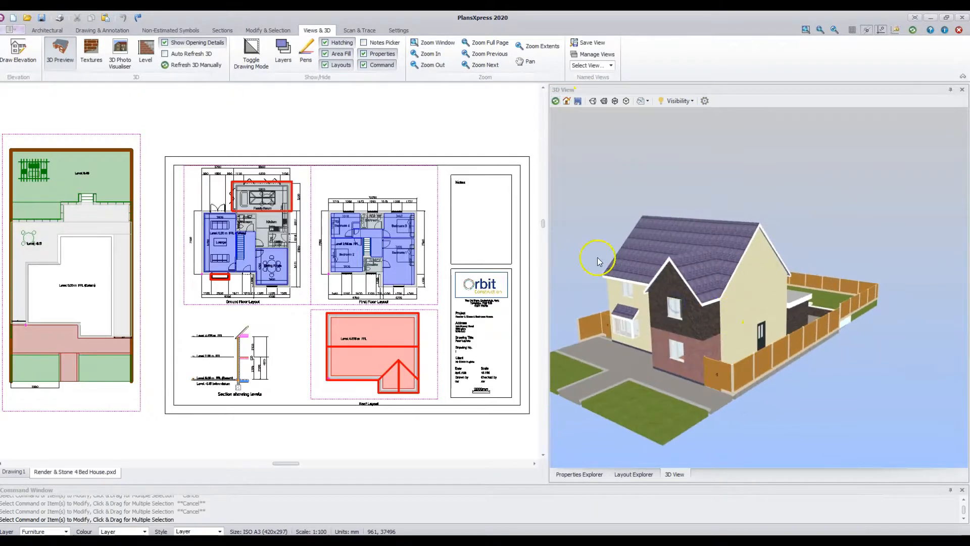
Open the house in 3D PhotoVisualiser and apply the plain white favourite material to the roof and upper front gable.
left_click(127, 62)
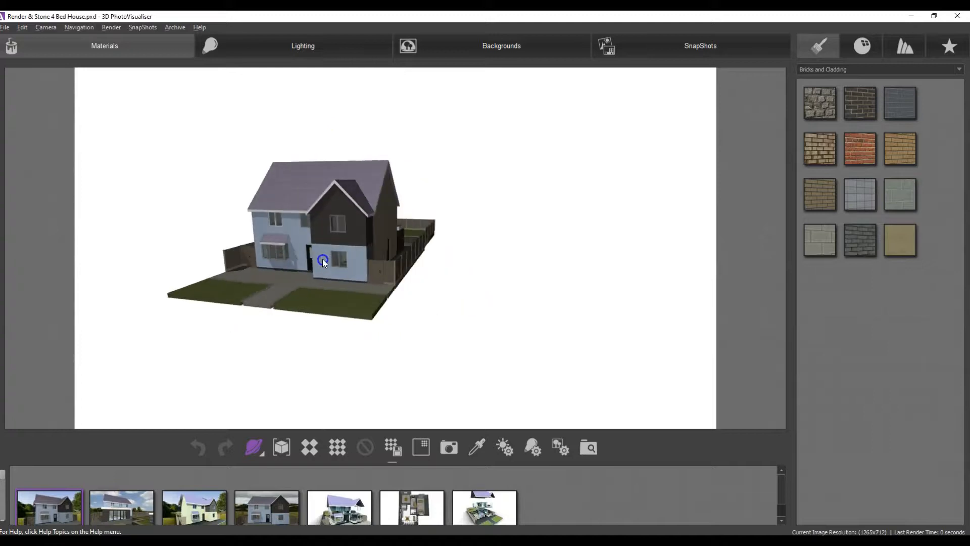
left_click_drag(392, 252, 430, 252)
scroll(500, 268, "up", 3)
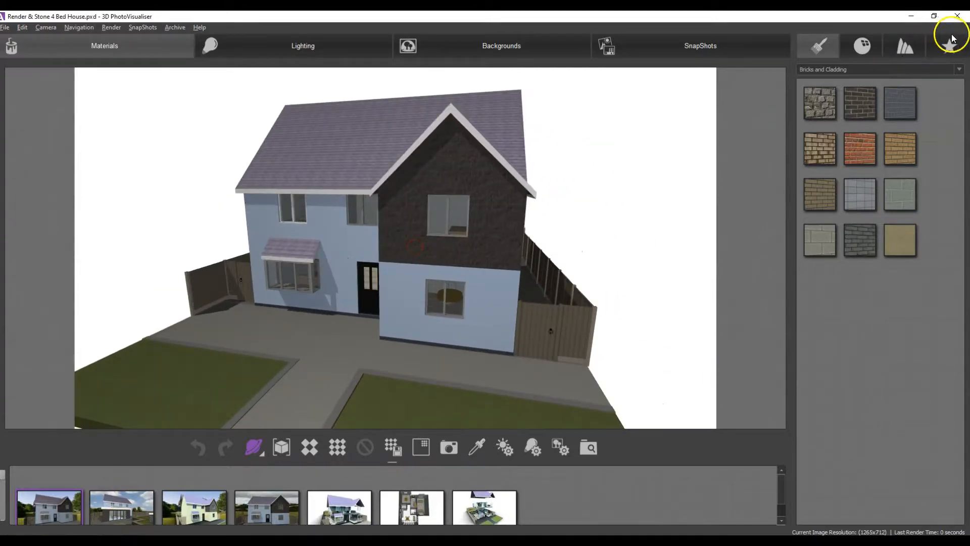
left_click(949, 47)
left_click_drag(900, 103, 502, 121)
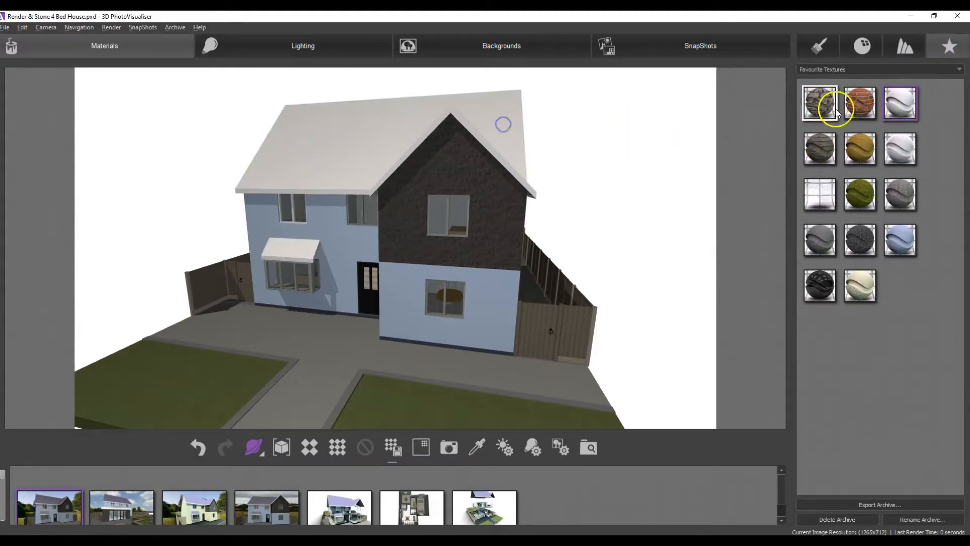
left_click_drag(900, 103, 499, 188)
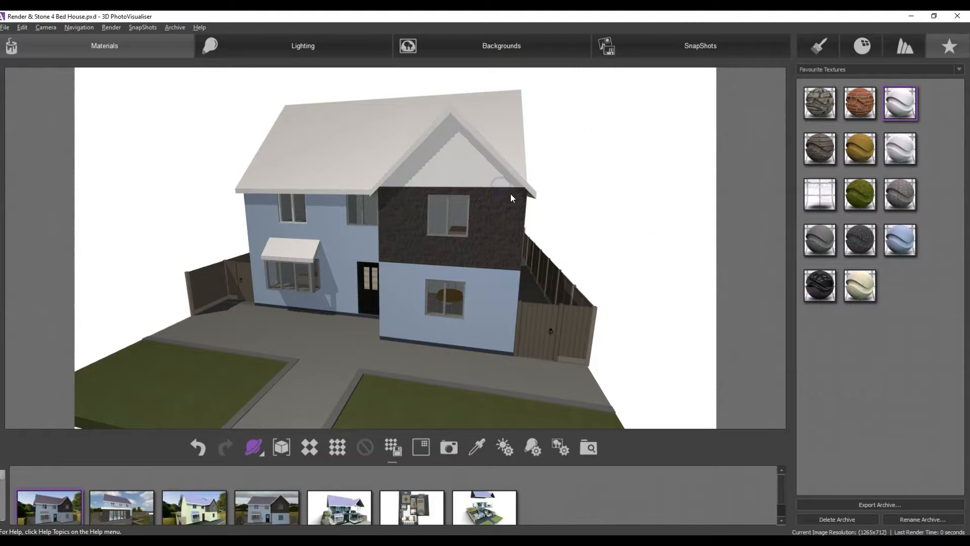
Use the material picker to copy the white material onto the front walls and front door.
left_click(476, 450)
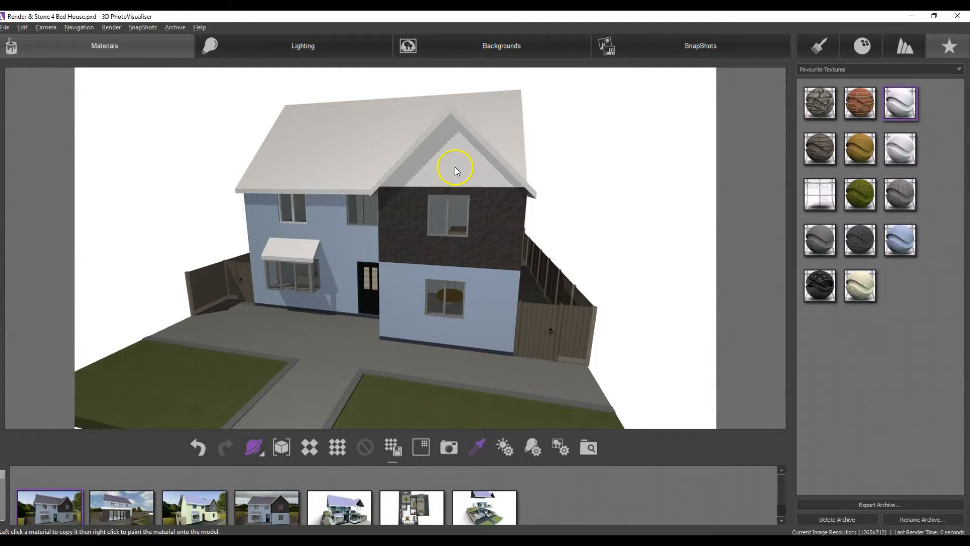
right_click(490, 231)
right_click(484, 286)
left_click_drag(485, 287, 550, 281)
right_click(524, 220)
right_click(527, 254)
right_click(485, 229)
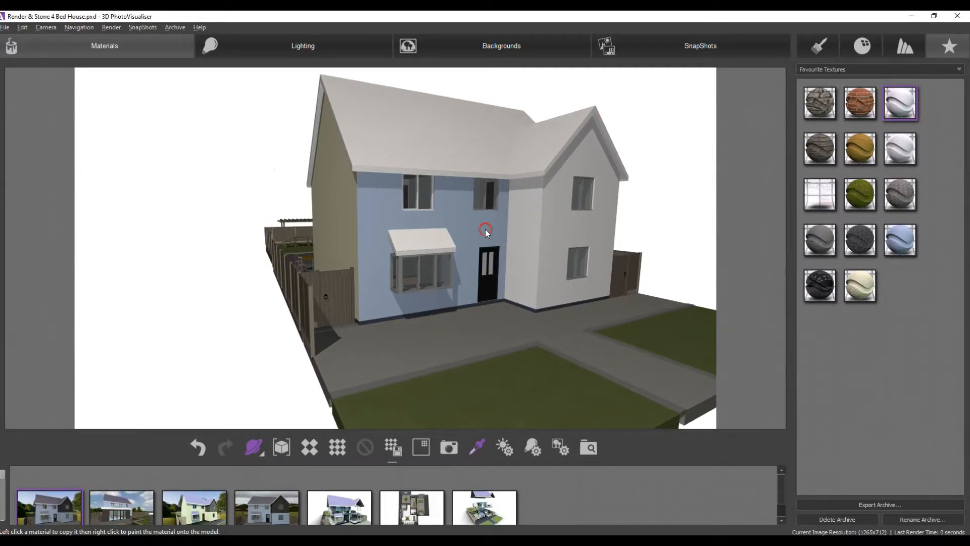
right_click(492, 268)
Paint the white material onto the side walls, fence panels, pergola and upper rear wall.
left_click_drag(391, 301, 530, 315)
right_click(529, 315)
right_click(374, 286)
right_click(351, 346)
left_click_drag(330, 356, 596, 275)
right_click(571, 259)
right_click(508, 294)
right_click(565, 263)
right_click(511, 303)
left_click(566, 273)
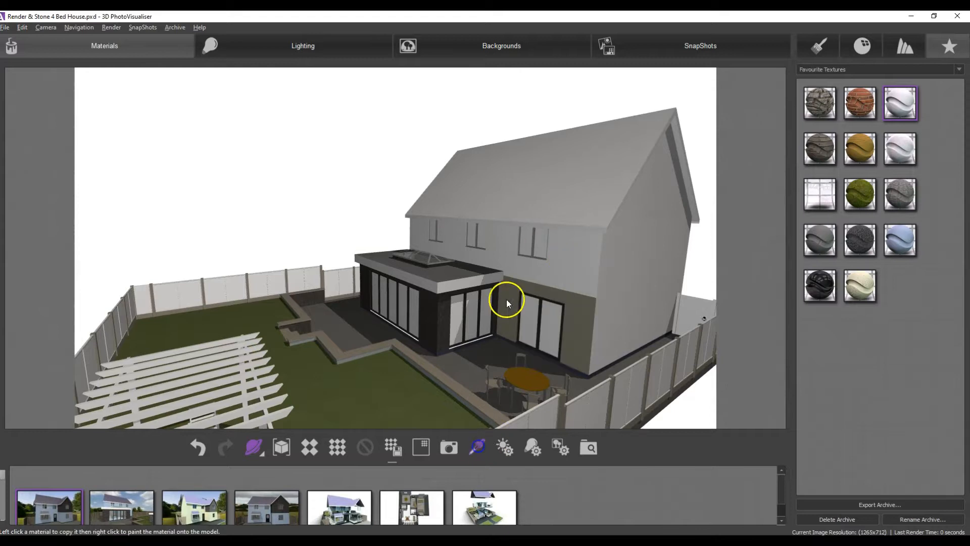
Paint the white material onto the lower rear wall, the extension with its glazed doors, and the patio paving.
right_click(507, 300)
right_click(496, 303)
right_click(492, 305)
right_click(519, 310)
right_click(532, 249)
right_click(349, 326)
right_click(428, 326)
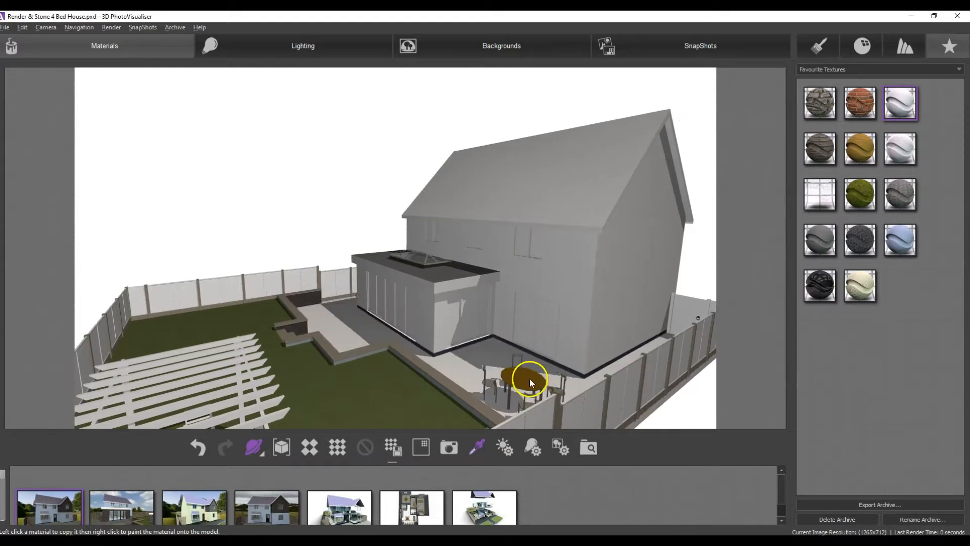
Paint the patio table and chairs and the remaining front paving with the white material.
right_click(529, 379)
right_click(557, 389)
right_click(565, 390)
left_click_drag(438, 411, 476, 319)
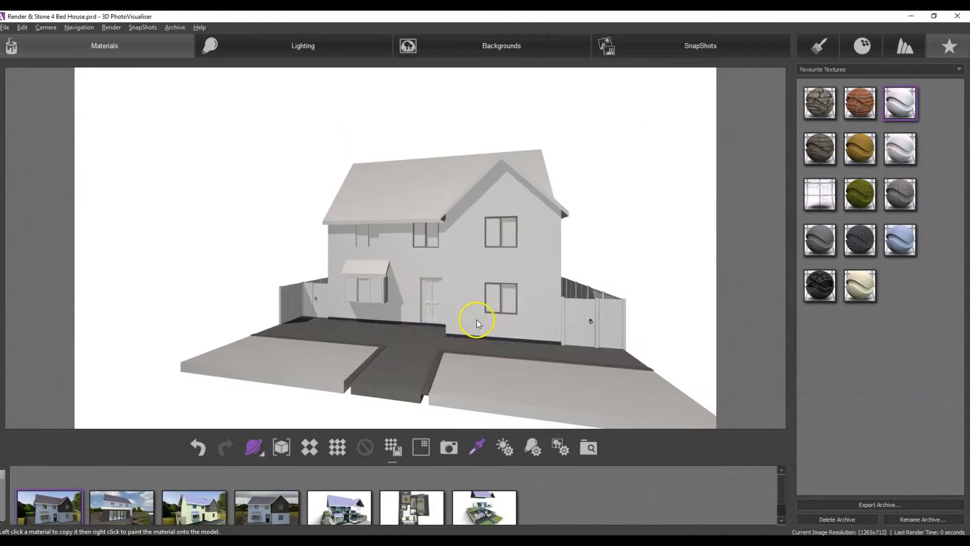
mouse_move(418, 246)
left_mouse_down()
mouse_move(386, 338)
mouse_move(403, 326)
mouse_move(389, 297)
mouse_move(404, 275)
mouse_move(416, 307)
left_mouse_up()
right_click(415, 307)
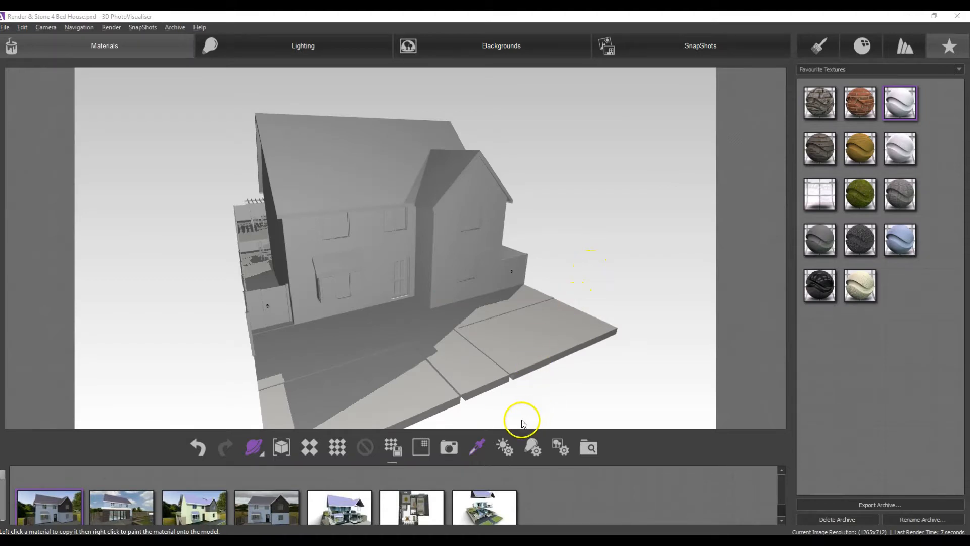
Adjust the sun rotation to light the front of the all-white house and render it at preview quality.
left_click(505, 447)
mouse_move(745, 345)
left_mouse_down()
mouse_move(731, 345)
mouse_move(756, 346)
mouse_move(743, 345)
mouse_move(763, 356)
left_mouse_up()
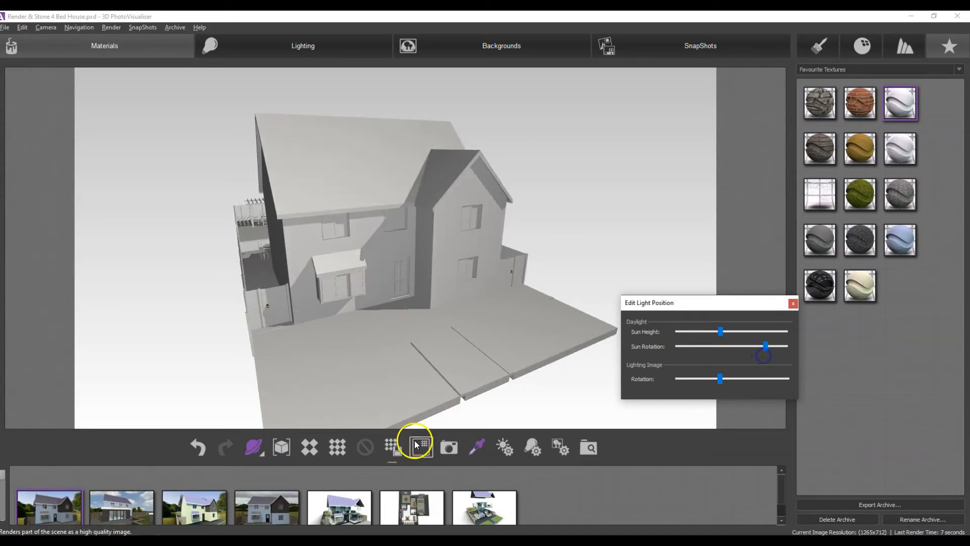
left_click(310, 448)
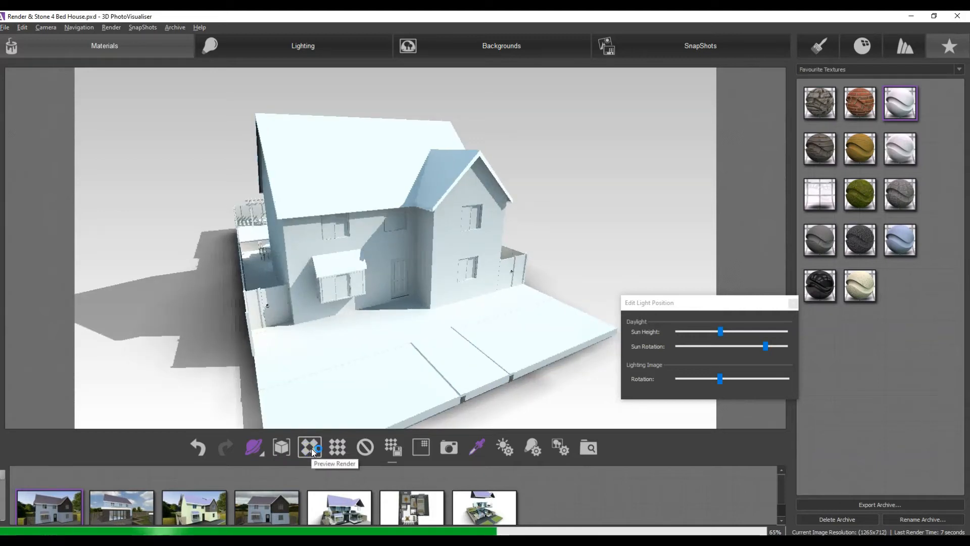
Take a snapshot of the all-white house and open the snapshot output settings.
left_click(447, 448)
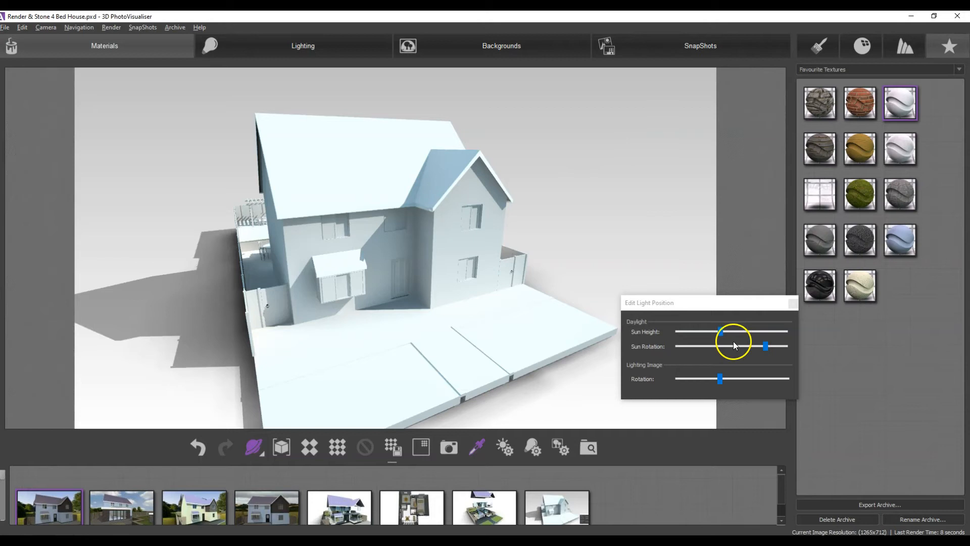
left_click(792, 303)
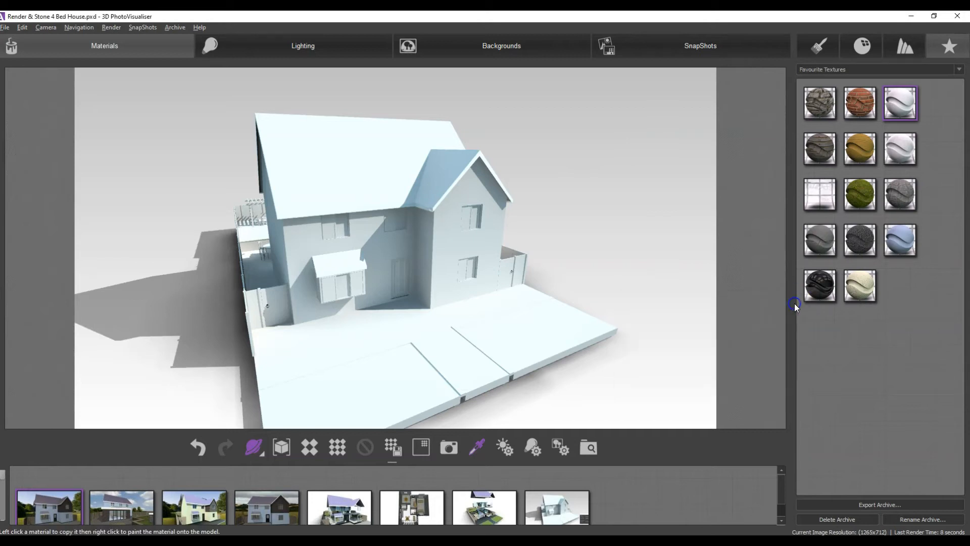
left_click(700, 47)
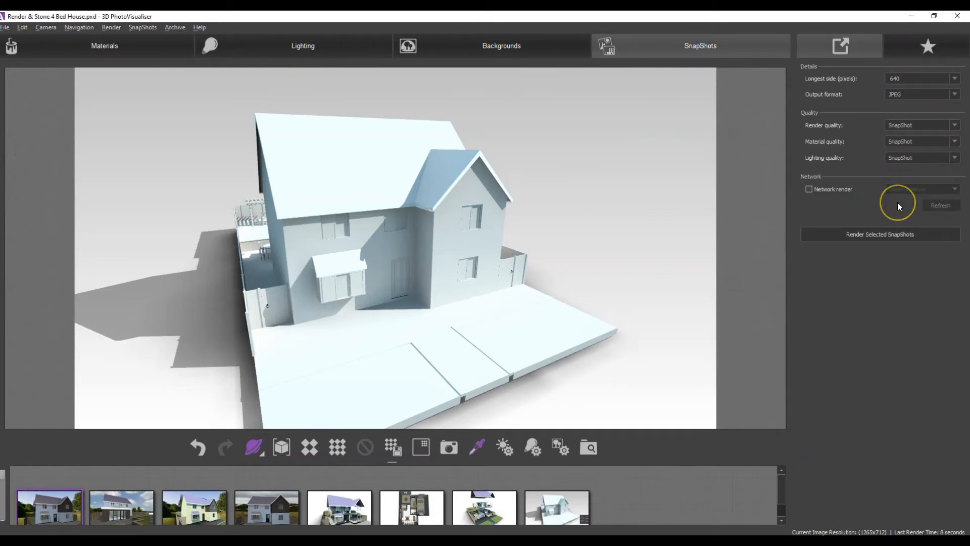